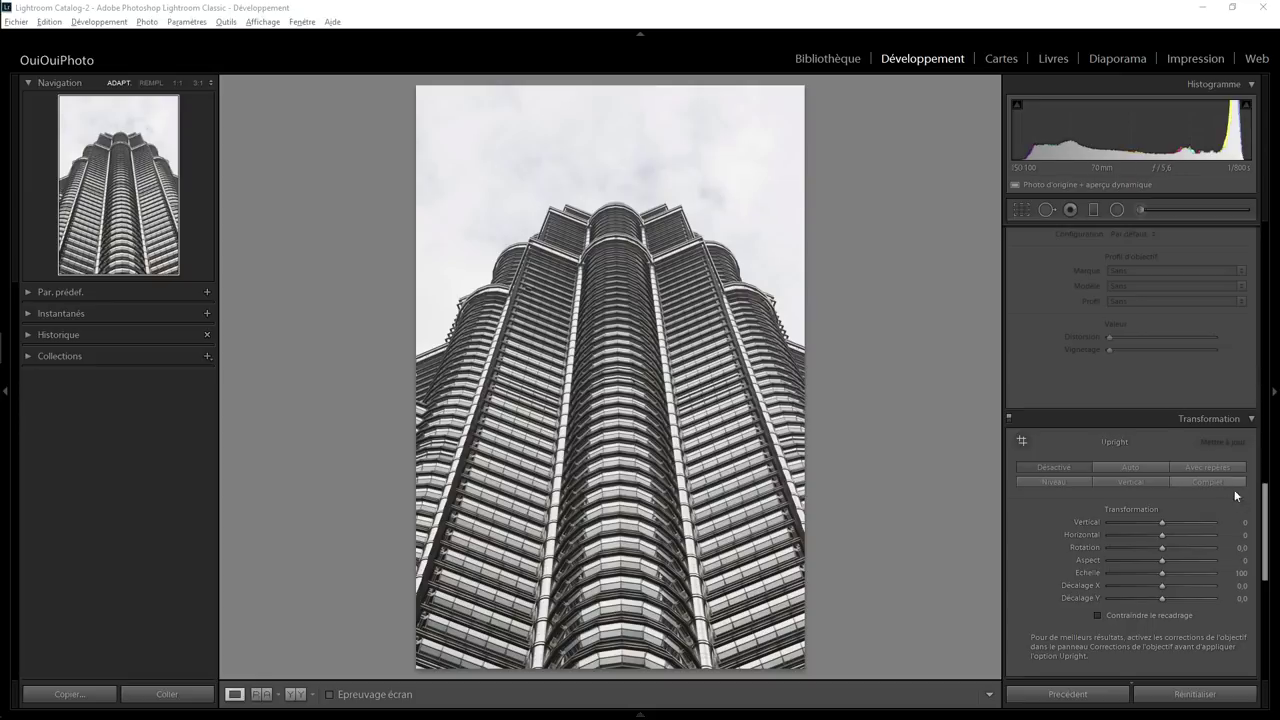
left_click_drag(1263, 519, 1267, 345)
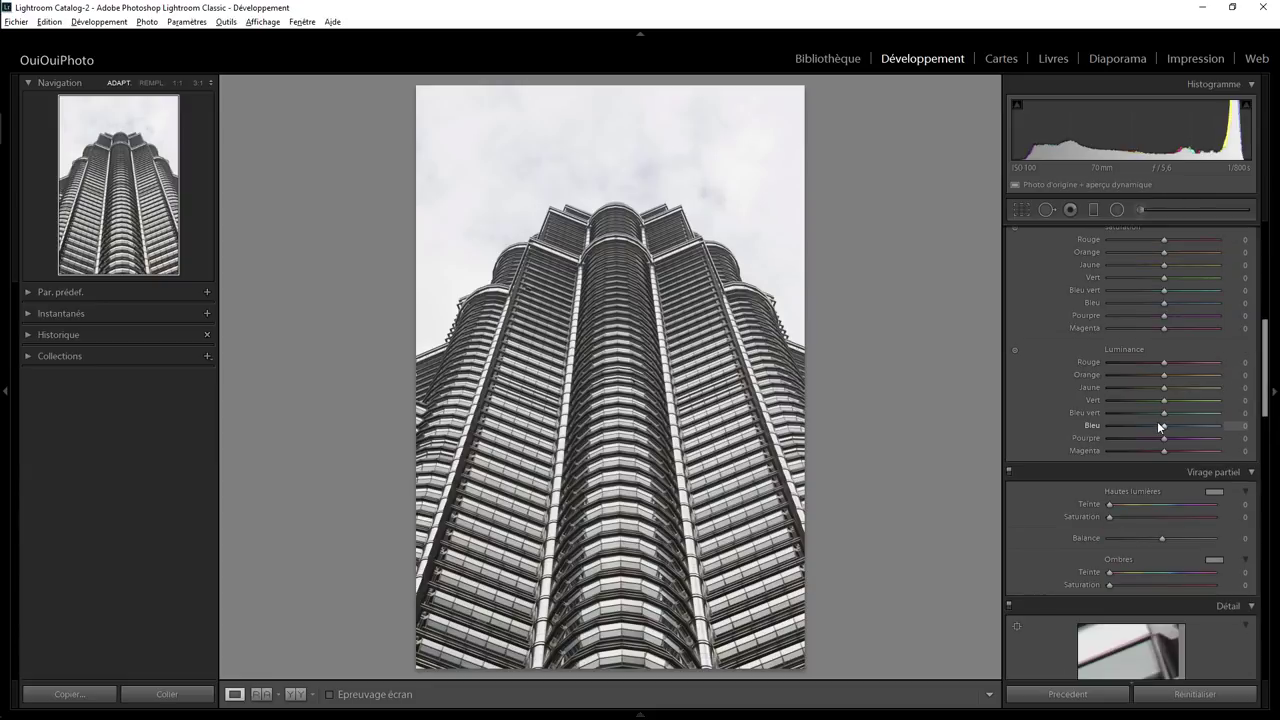
mouse_move(1165, 426)
left_mouse_down()
mouse_move(1071, 426)
mouse_move(1226, 423)
mouse_move(1069, 422)
mouse_move(1177, 418)
mouse_move(1107, 418)
mouse_move(1177, 430)
mouse_move(1164, 424)
left_mouse_up()
left_click_drag(1264, 385, 1265, 538)
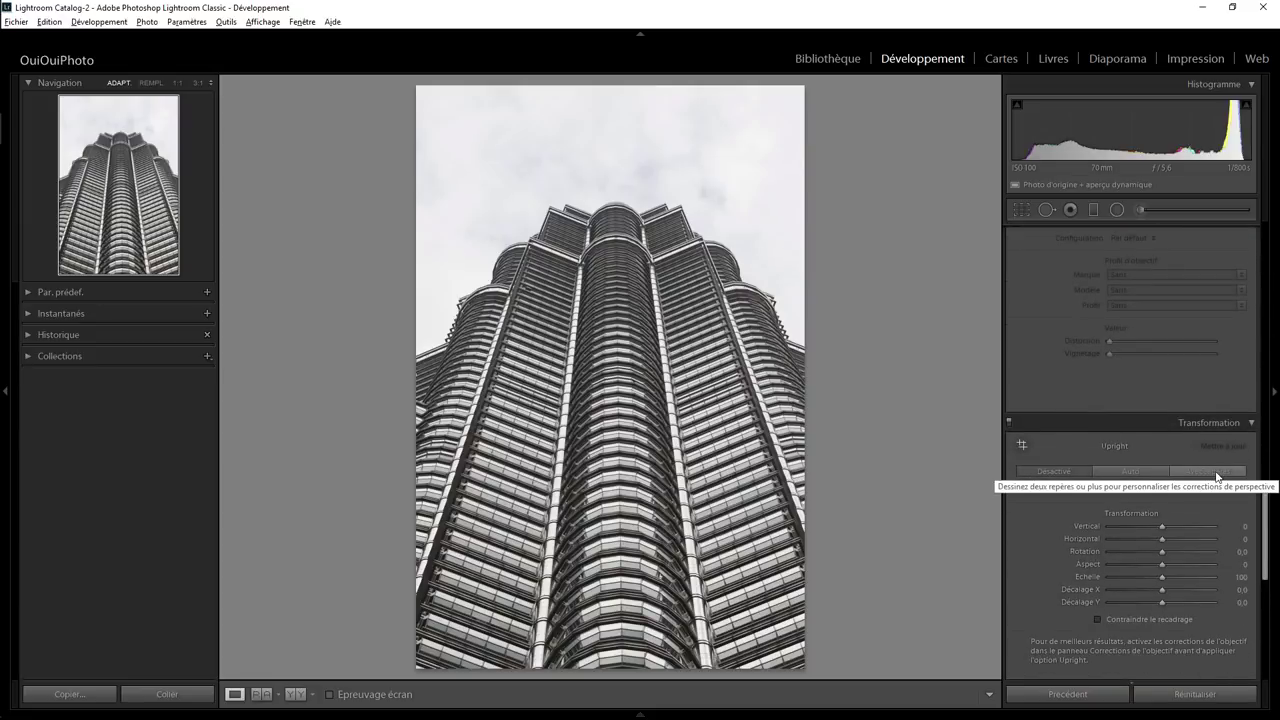
Step: Correct the perspective with guided Upright (Avec repères), drawing a vertical guide along the tower's axis and horizontal guides across its summit and base
left_click(1214, 470)
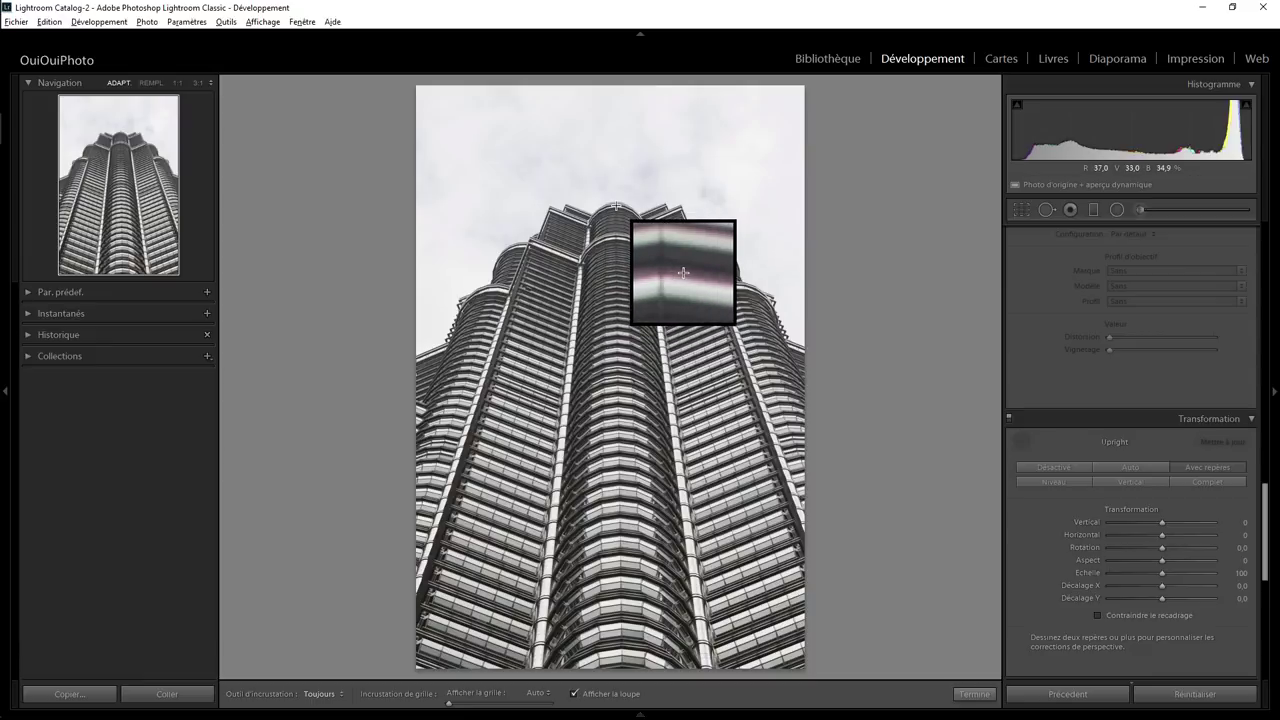
left_click_drag(614, 206, 621, 657)
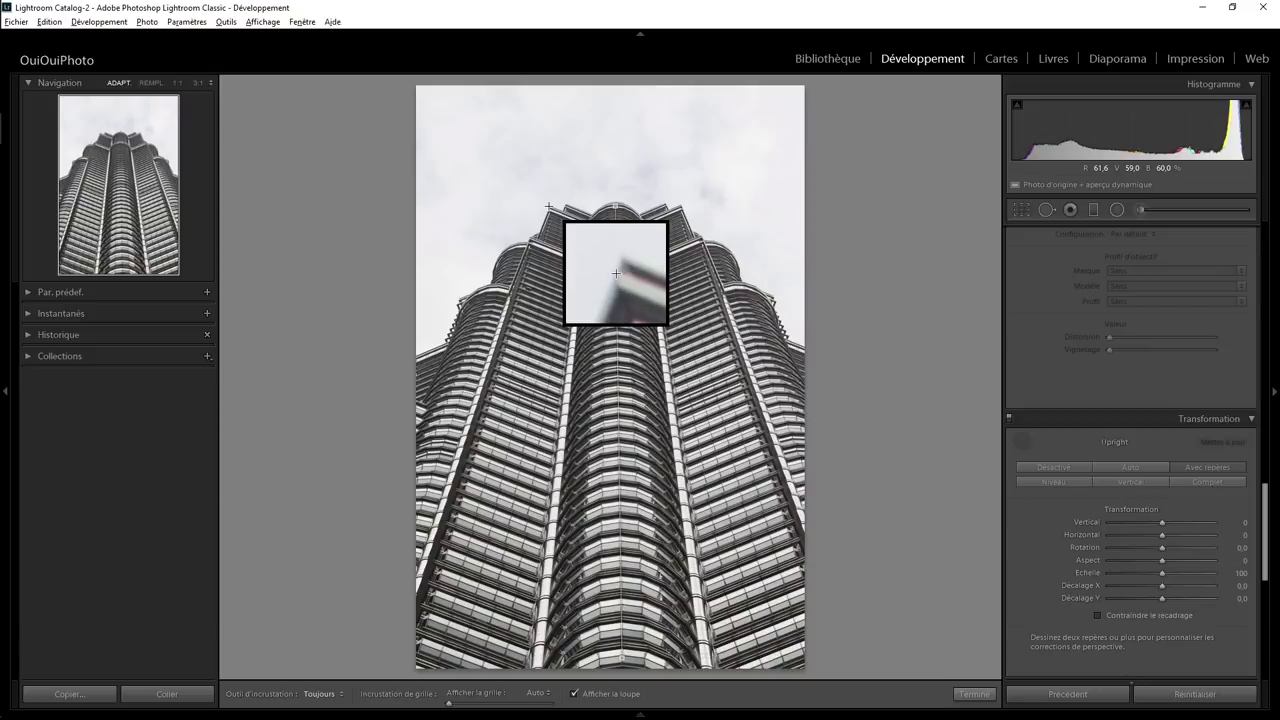
left_click_drag(548, 206, 682, 204)
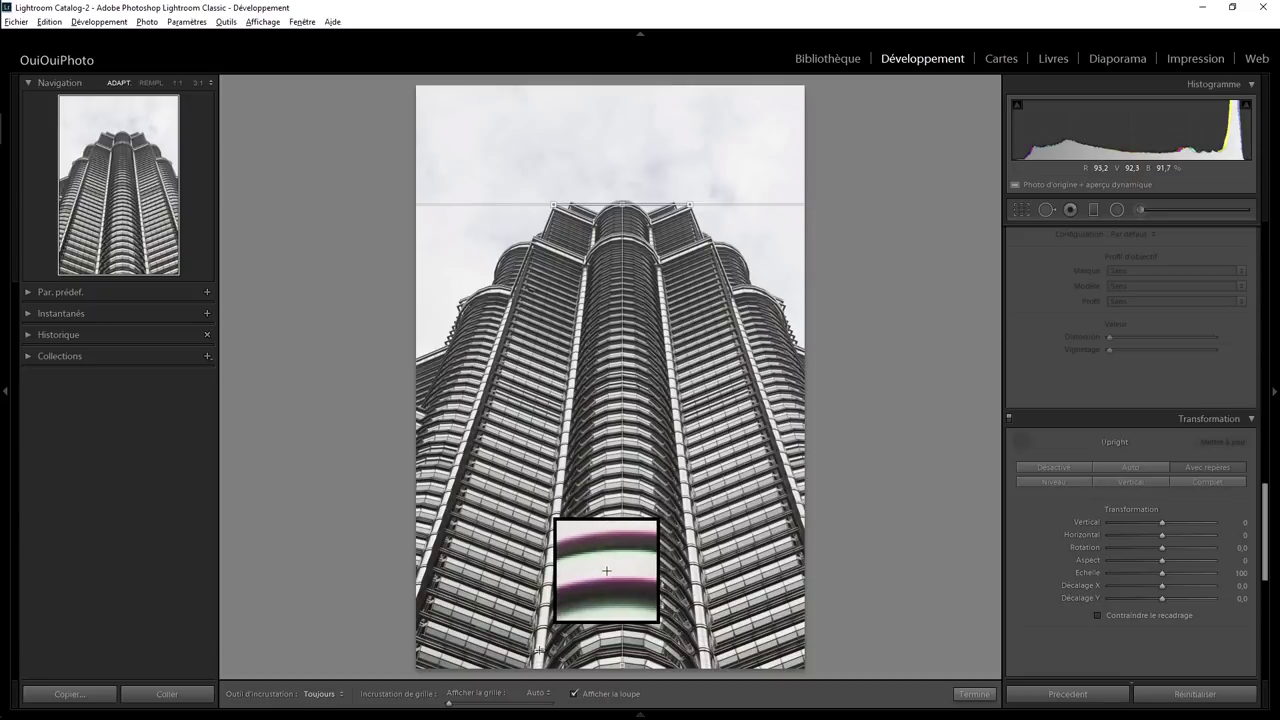
left_click_drag(539, 650, 705, 650)
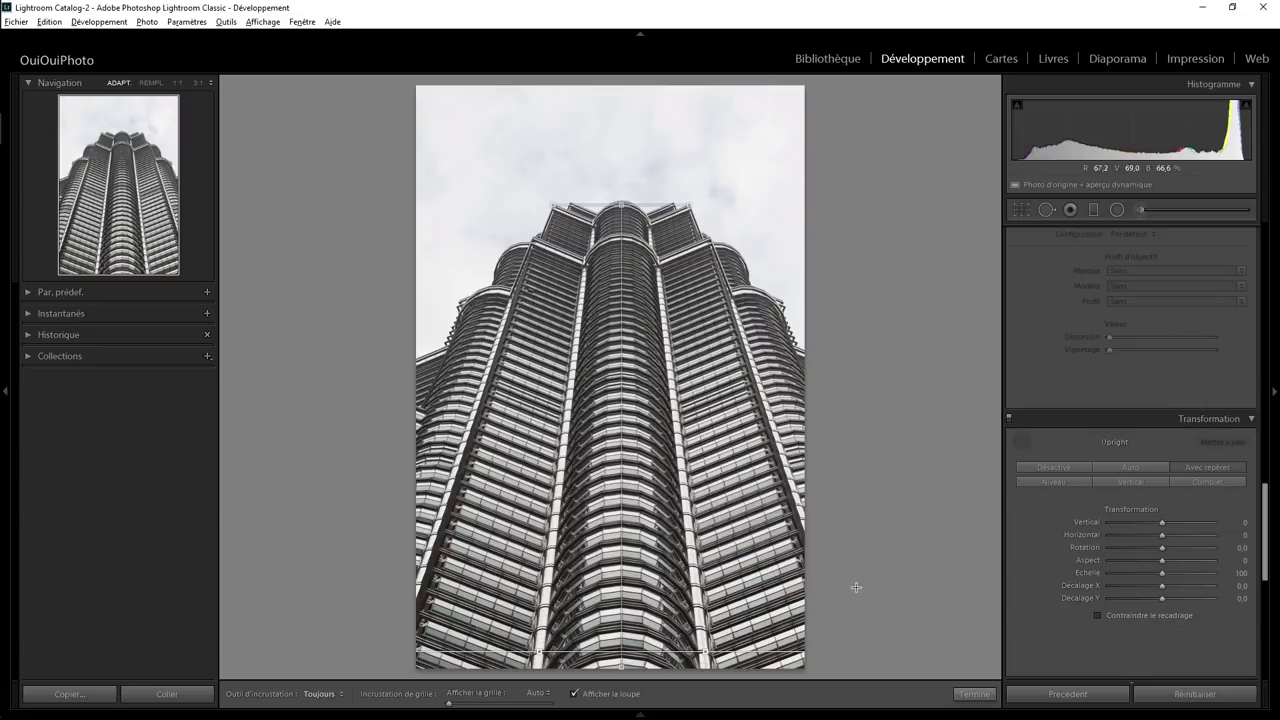
left_click(975, 694)
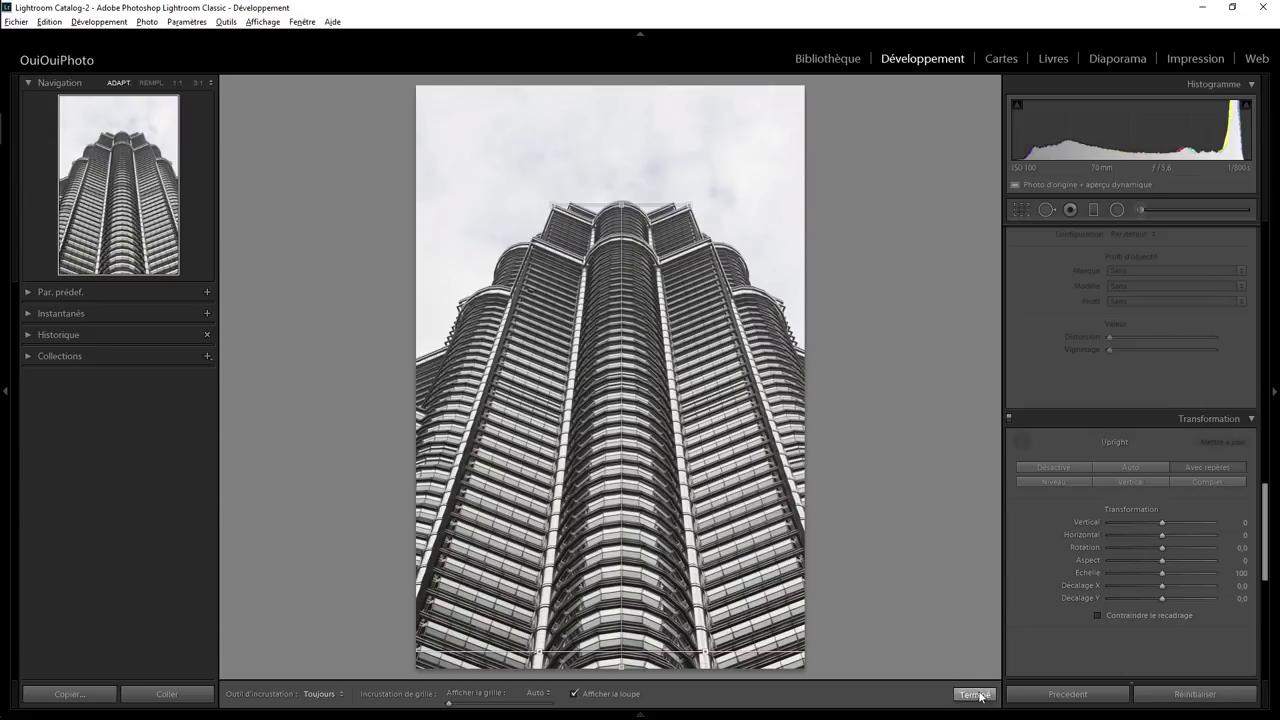
Step: Crop the photo slightly tighter at the original aspect ratio, trimming the top and left side around the tower
left_click(1021, 214)
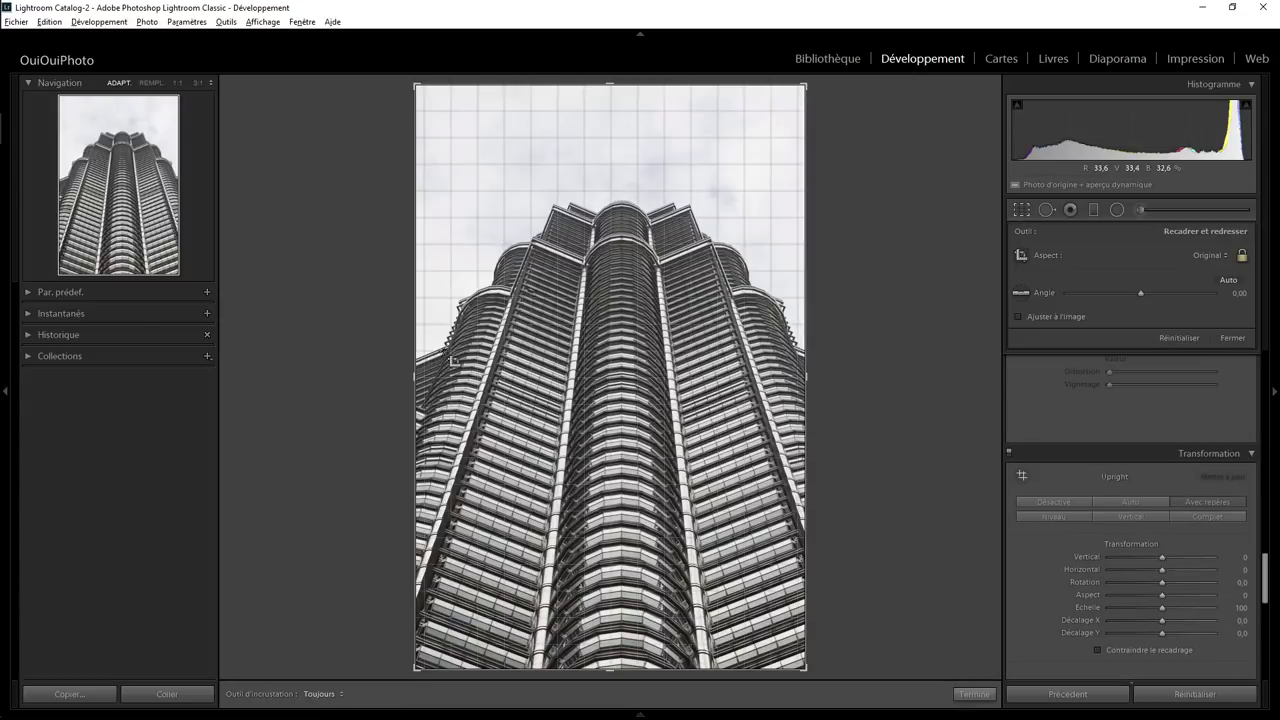
left_click_drag(418, 87, 429, 99)
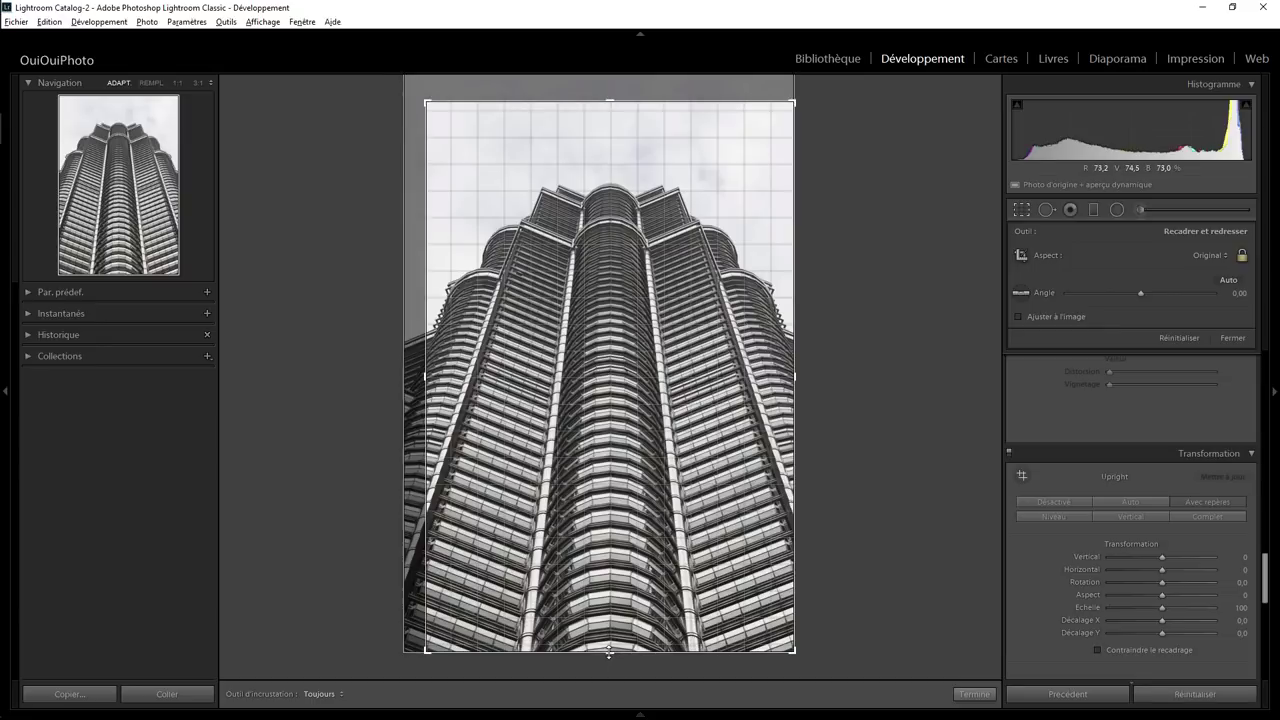
left_click(973, 693)
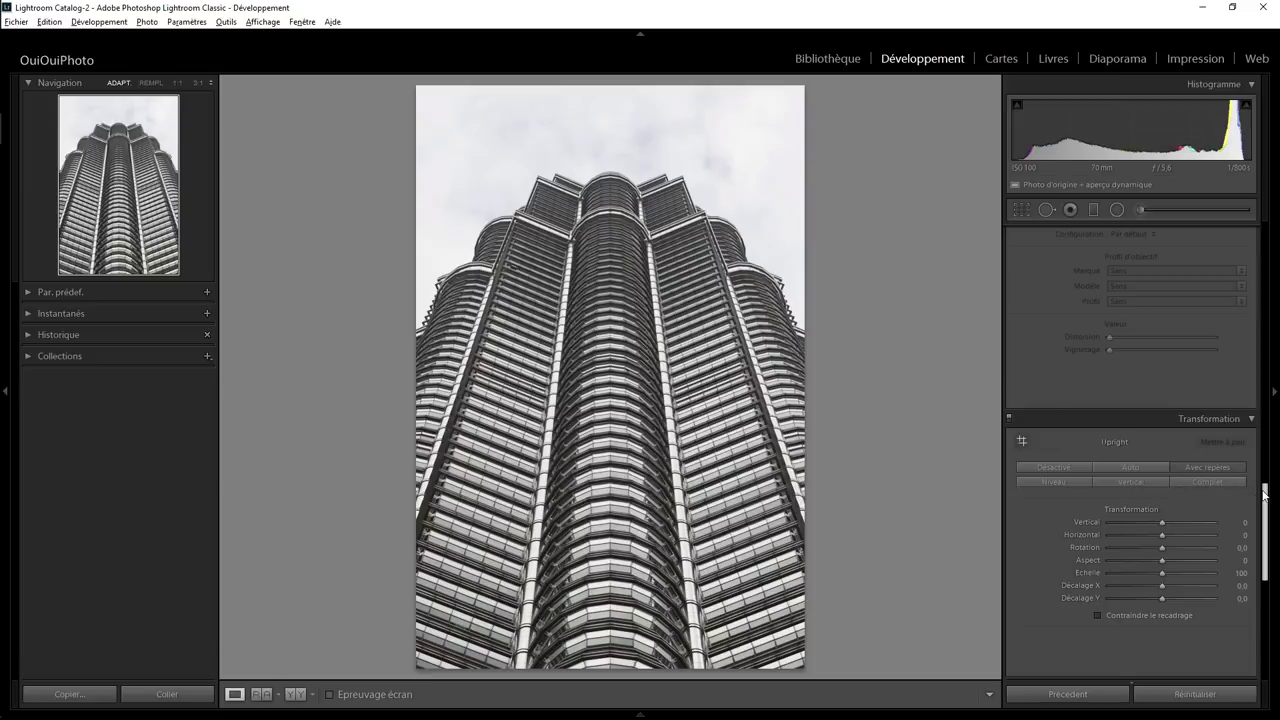
Step: Convert the photo to black and white with Clarté +50, Noirs −12 and Bleu −100 in the black-and-white mix
left_click_drag(1265, 497, 1265, 245)
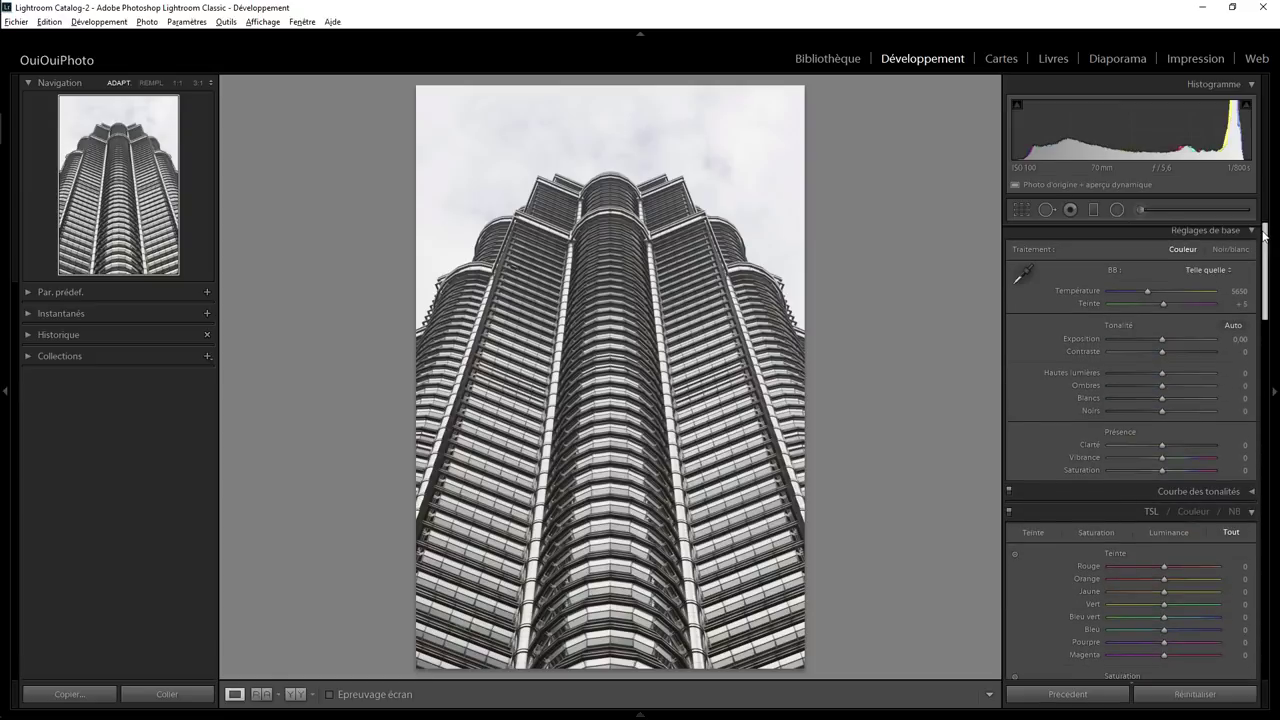
left_click(1244, 248)
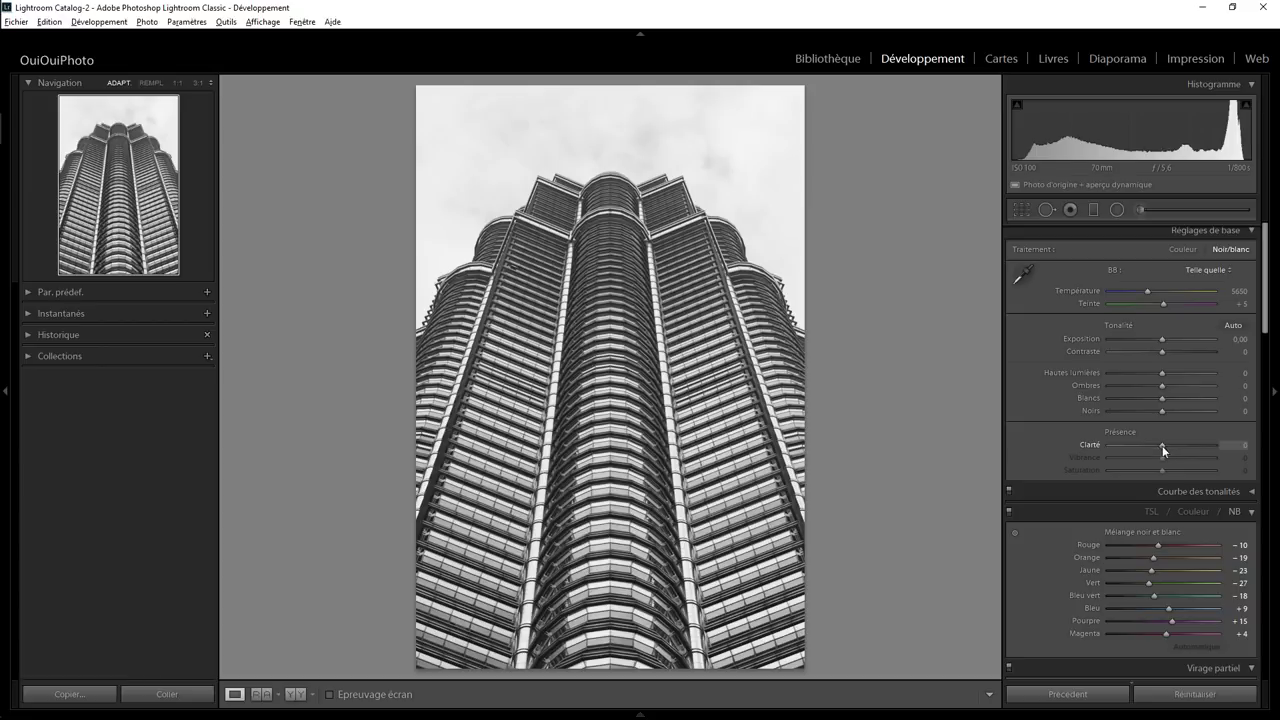
left_click_drag(1161, 444, 1187, 449)
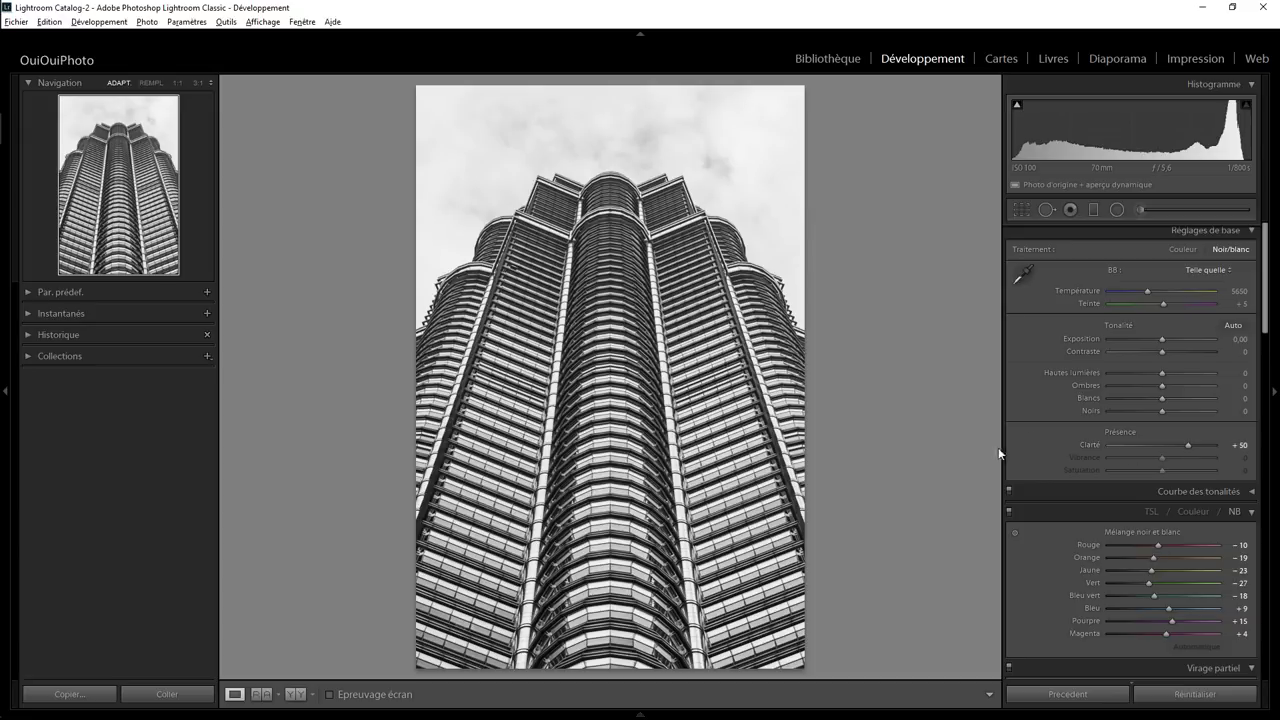
mouse_move(1160, 410)
left_mouse_down()
mouse_move(1141, 405)
mouse_move(1159, 406)
left_mouse_up()
left_click_drag(1169, 613, 1098, 608)
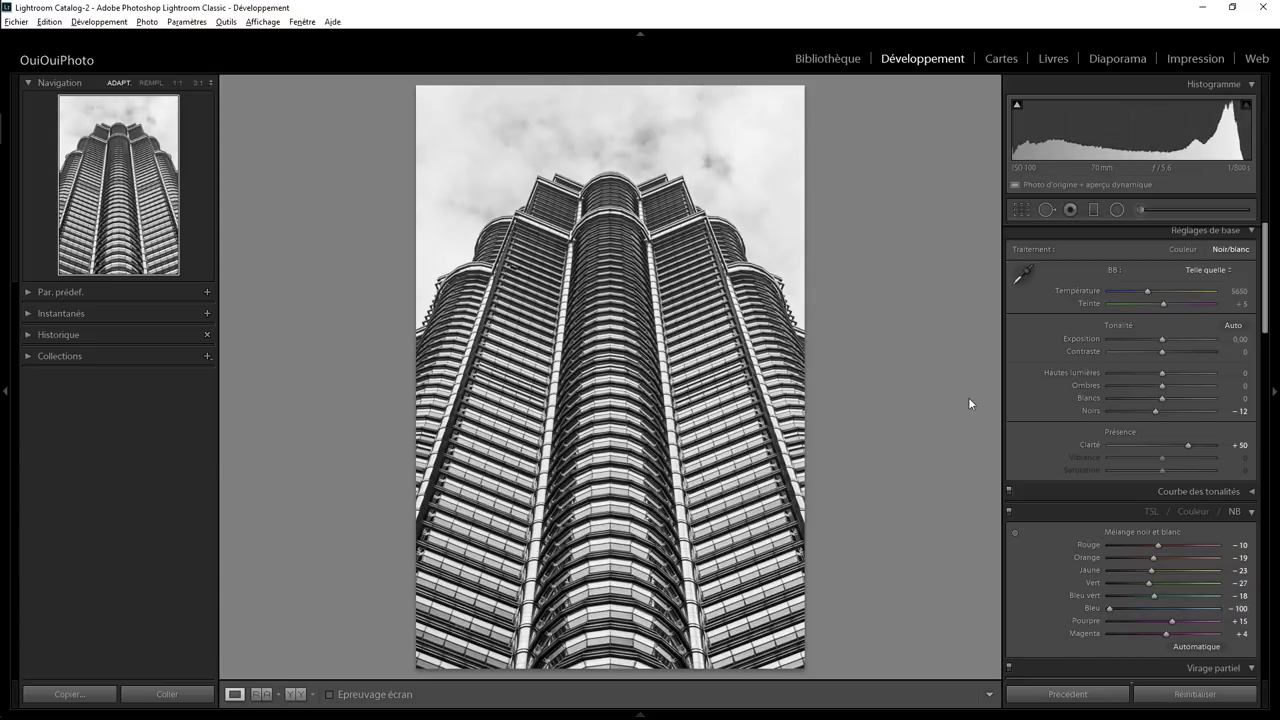
Step: Reset the adjustment brush effects, paint a size 14 mask over the whole sky and show its mask overlay
left_click(1142, 211)
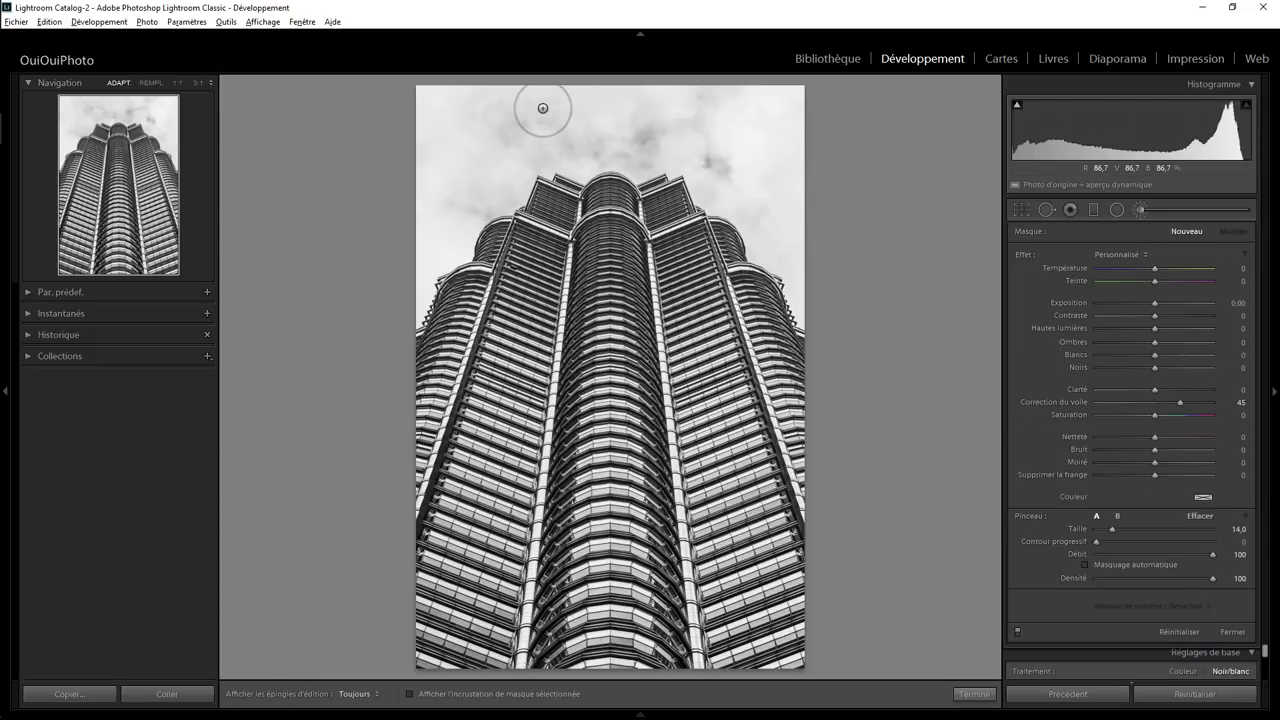
double_click(1023, 255)
key("h")
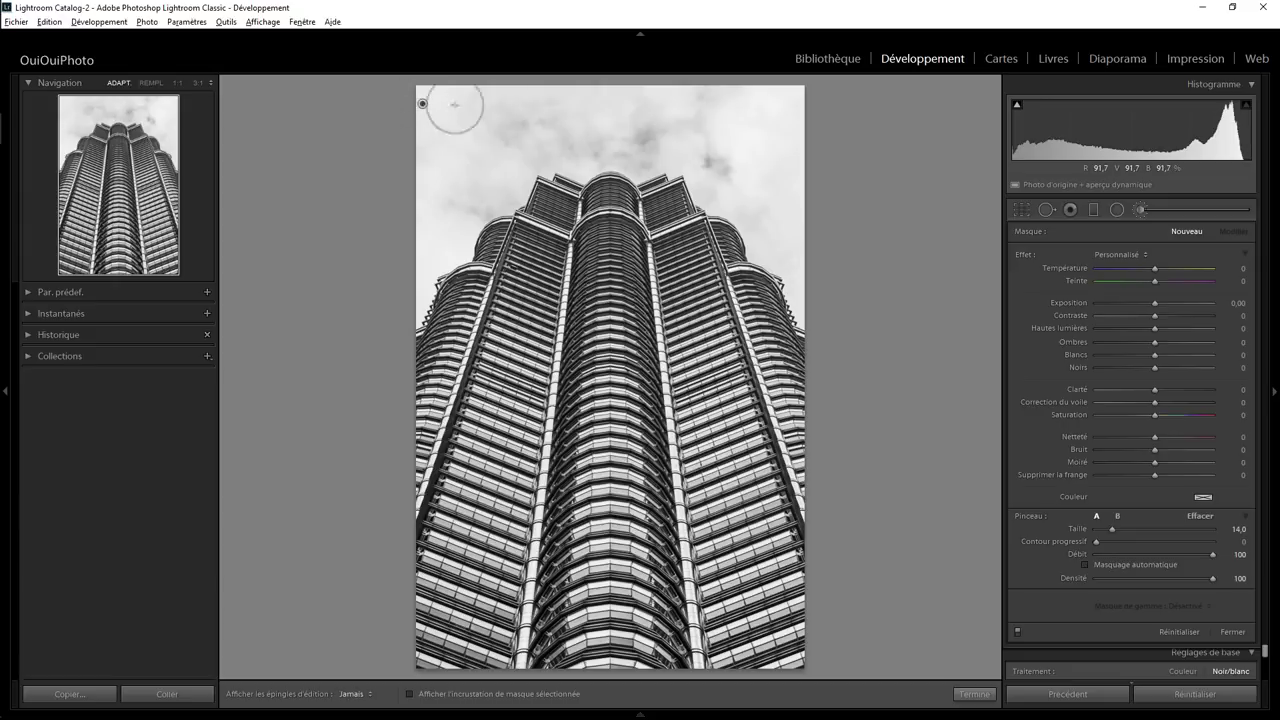
mouse_move(422, 104)
left_mouse_down()
mouse_move(771, 108)
mouse_move(789, 160)
mouse_move(787, 265)
mouse_move(816, 315)
mouse_move(750, 208)
mouse_move(703, 162)
mouse_move(641, 147)
mouse_move(746, 150)
mouse_move(648, 139)
mouse_move(528, 149)
mouse_move(475, 195)
mouse_move(402, 309)
mouse_move(443, 134)
mouse_move(449, 163)
mouse_move(408, 196)
left_mouse_up()
key("o")
key("h")
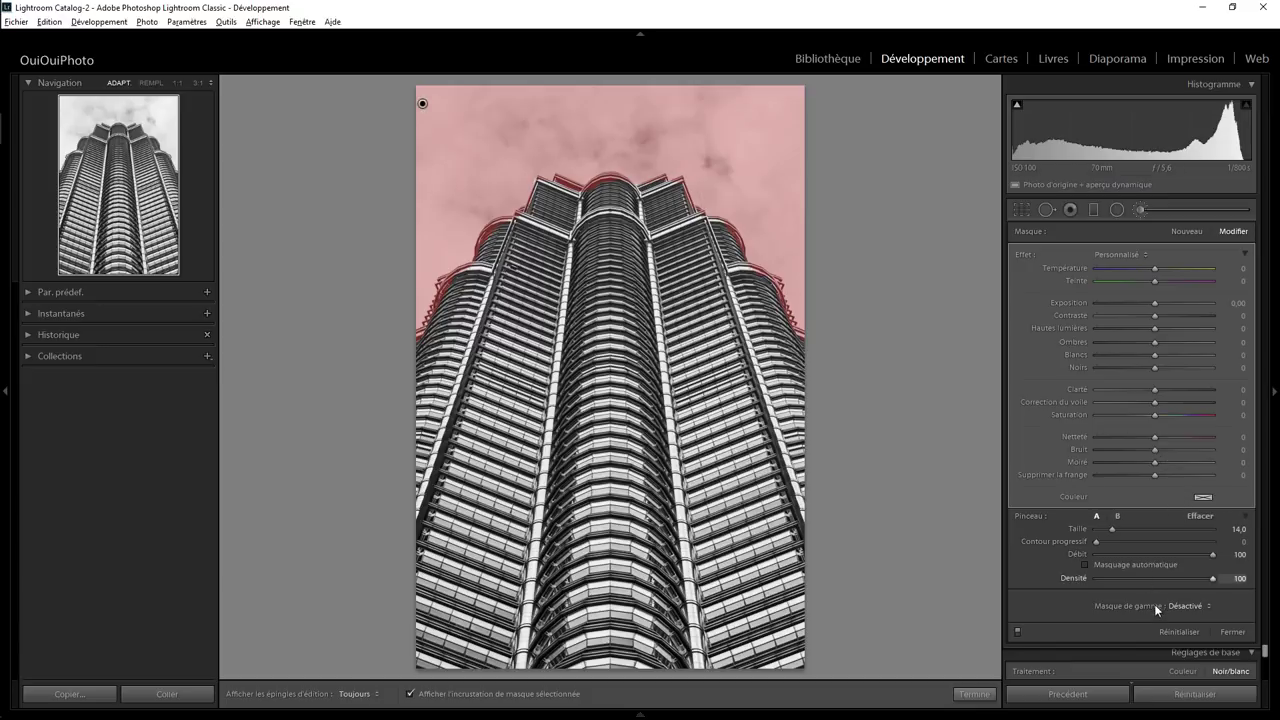
Step: Restrict the sky mask with a Luminance range mask, setting Gamme to 66/100 and Lissage to 15
left_click(1186, 607)
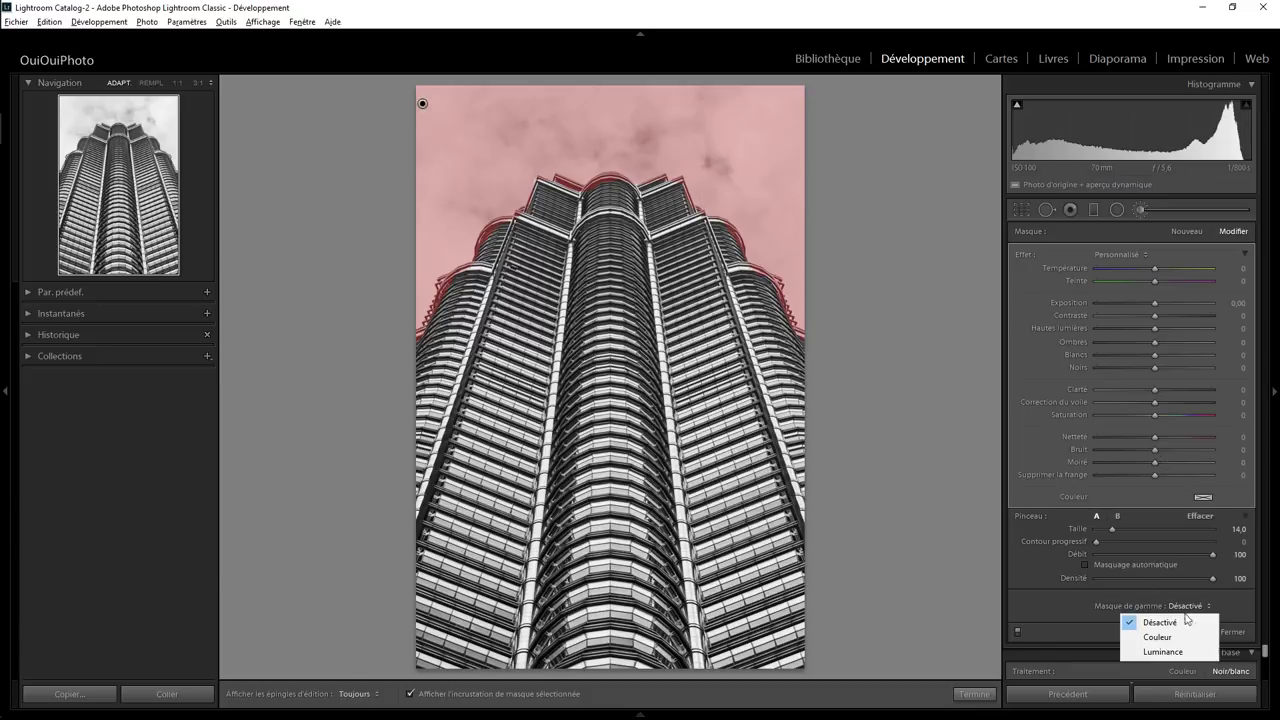
left_click(1163, 651)
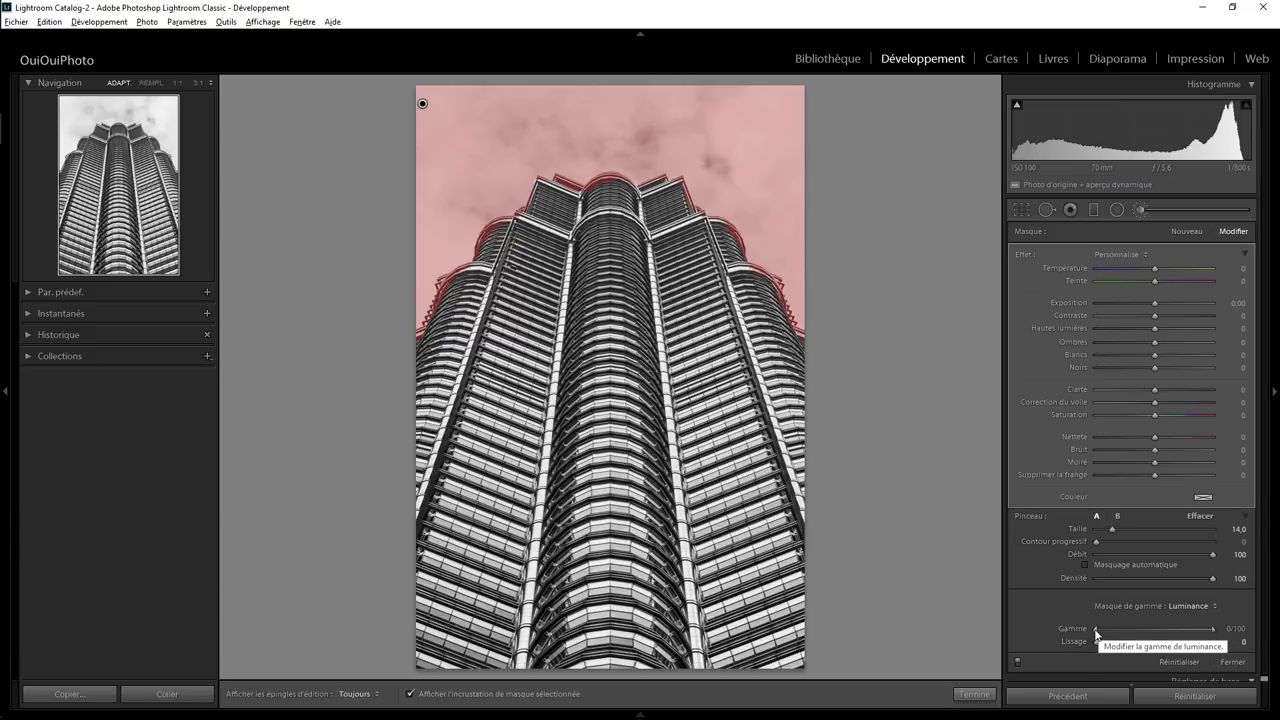
left_click_drag(1110, 633, 1168, 623)
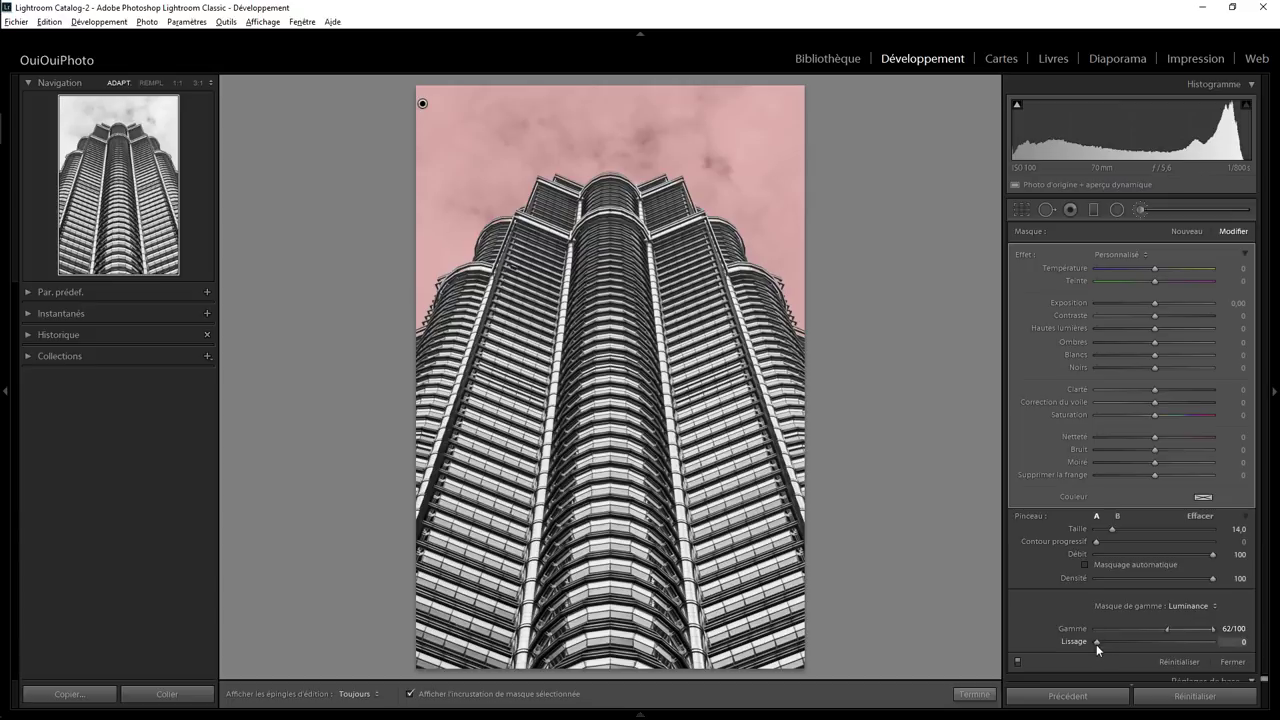
mouse_move(1096, 644)
left_mouse_down()
mouse_move(1132, 644)
mouse_move(1101, 640)
mouse_move(1120, 639)
left_mouse_up()
Step: Turn off automatic masking for the eraser brush and erase mask spill on the roof block right of the tower's summit at 1:1
left_click(178, 84)
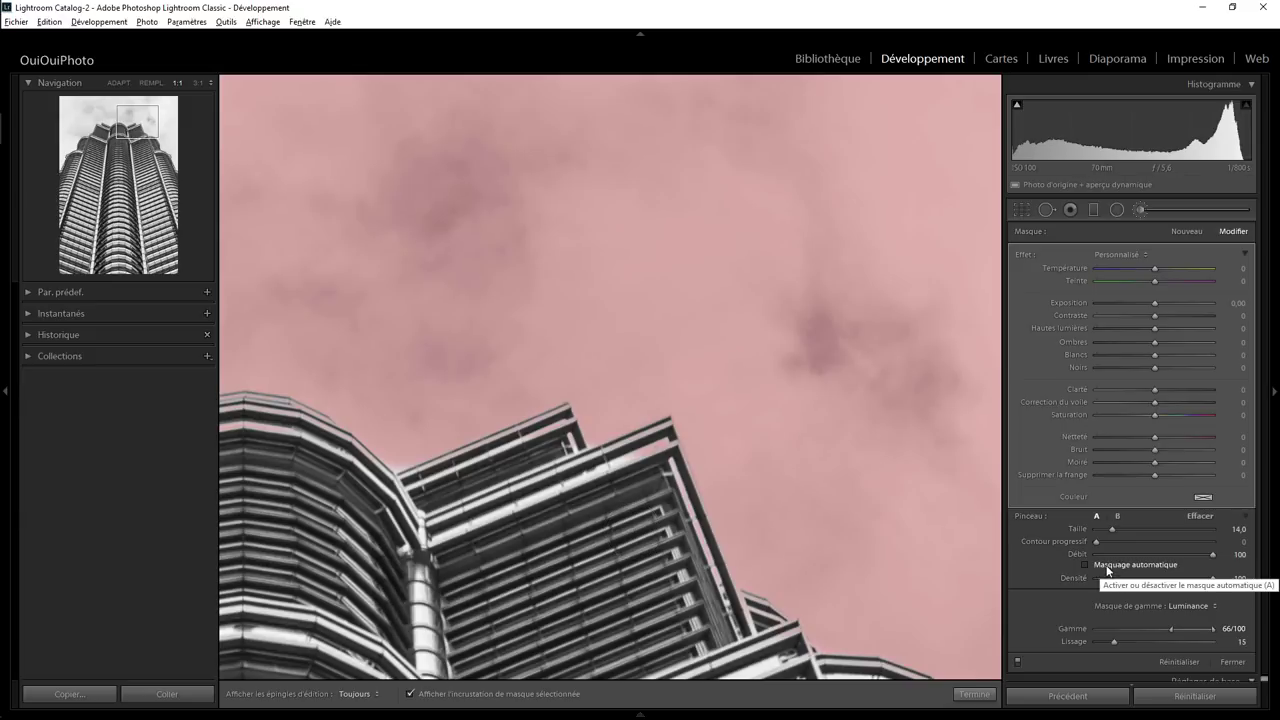
key("alt")
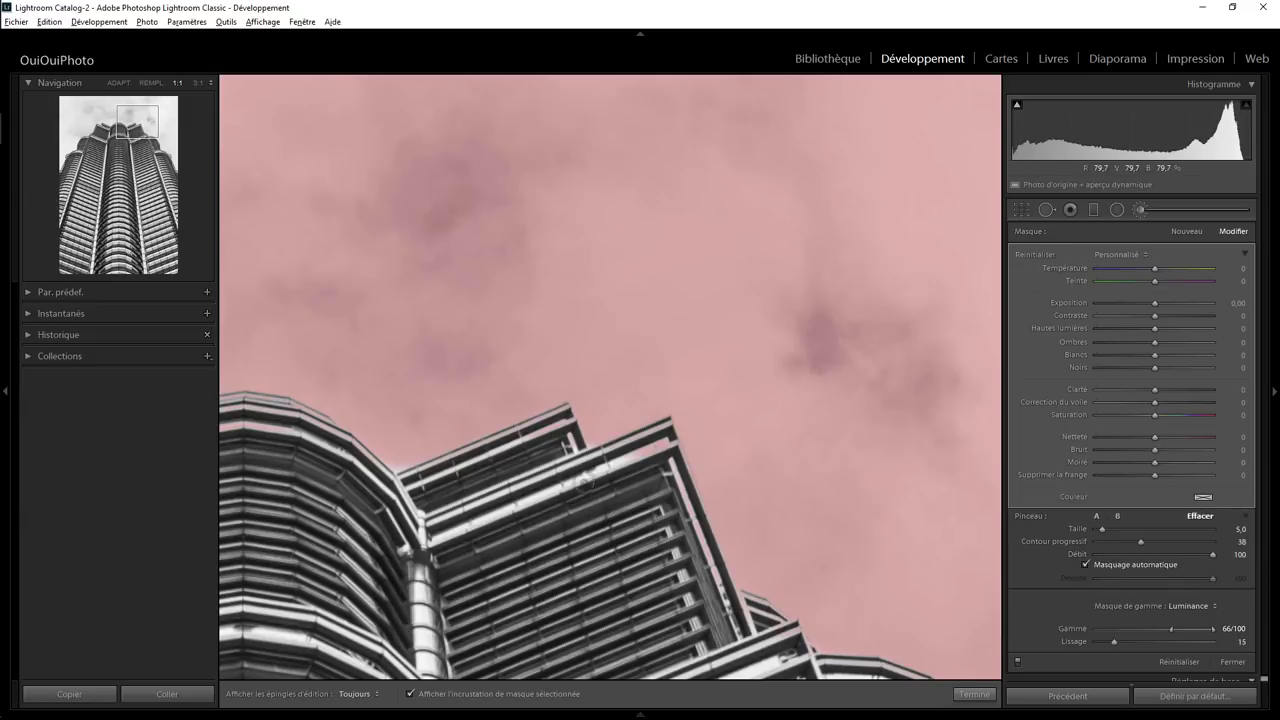
left_click(1091, 559)
key("h")
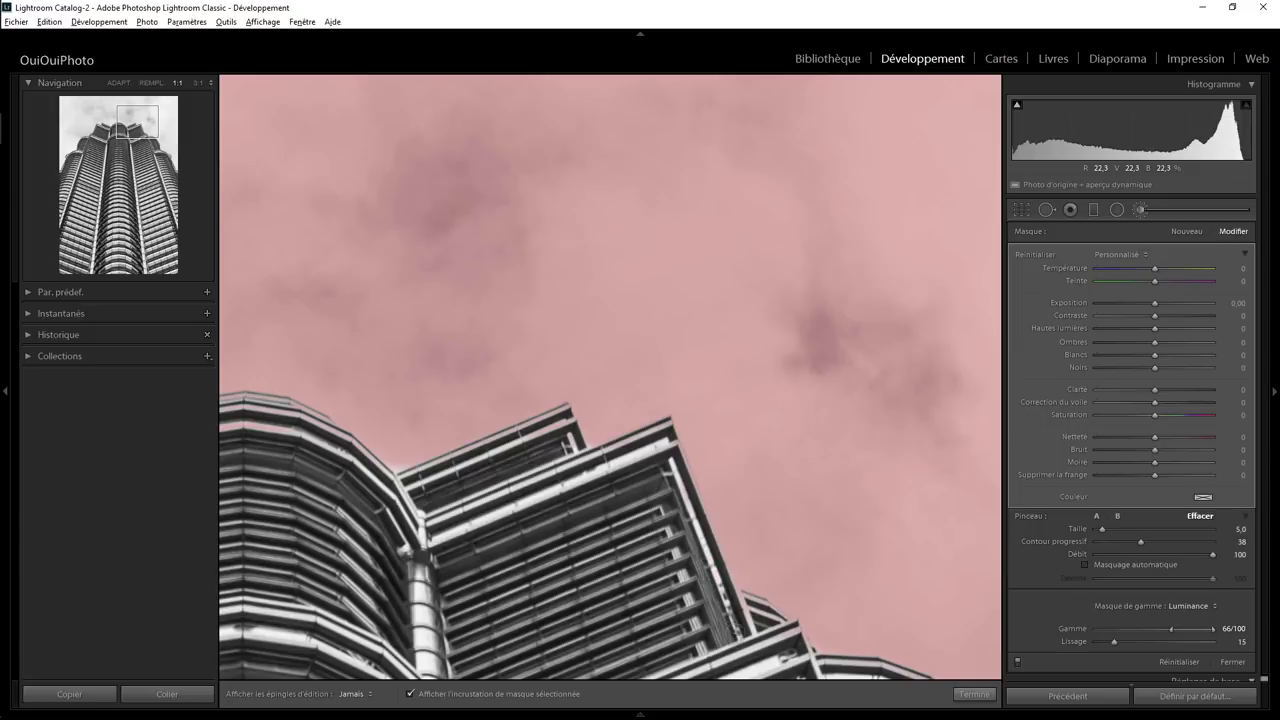
key("h")
left_click_drag(674, 608, 474, 398)
mouse_move(647, 490)
left_mouse_down()
mouse_move(547, 395)
mouse_move(615, 385)
mouse_move(664, 415)
mouse_move(689, 463)
left_mouse_up()
Step: Erase the sky mask's spill along the edges of the rounded sections on the tower's right shoulder
key("alt")
key("h")
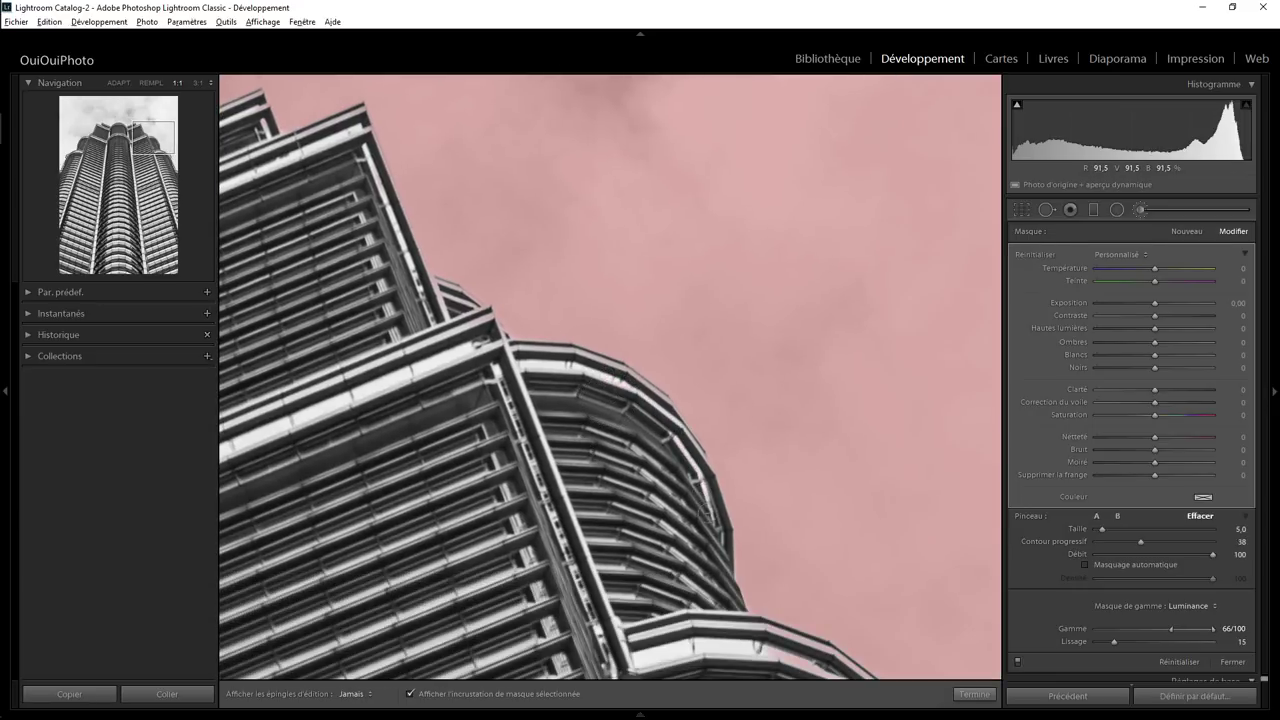
mouse_move(708, 515)
left_mouse_down()
mouse_move(712, 560)
mouse_move(684, 570)
mouse_move(530, 360)
mouse_move(641, 412)
mouse_move(567, 382)
mouse_move(585, 374)
mouse_move(639, 401)
mouse_move(700, 449)
mouse_move(718, 483)
left_mouse_up()
key("h")
key("alt")
key("h")
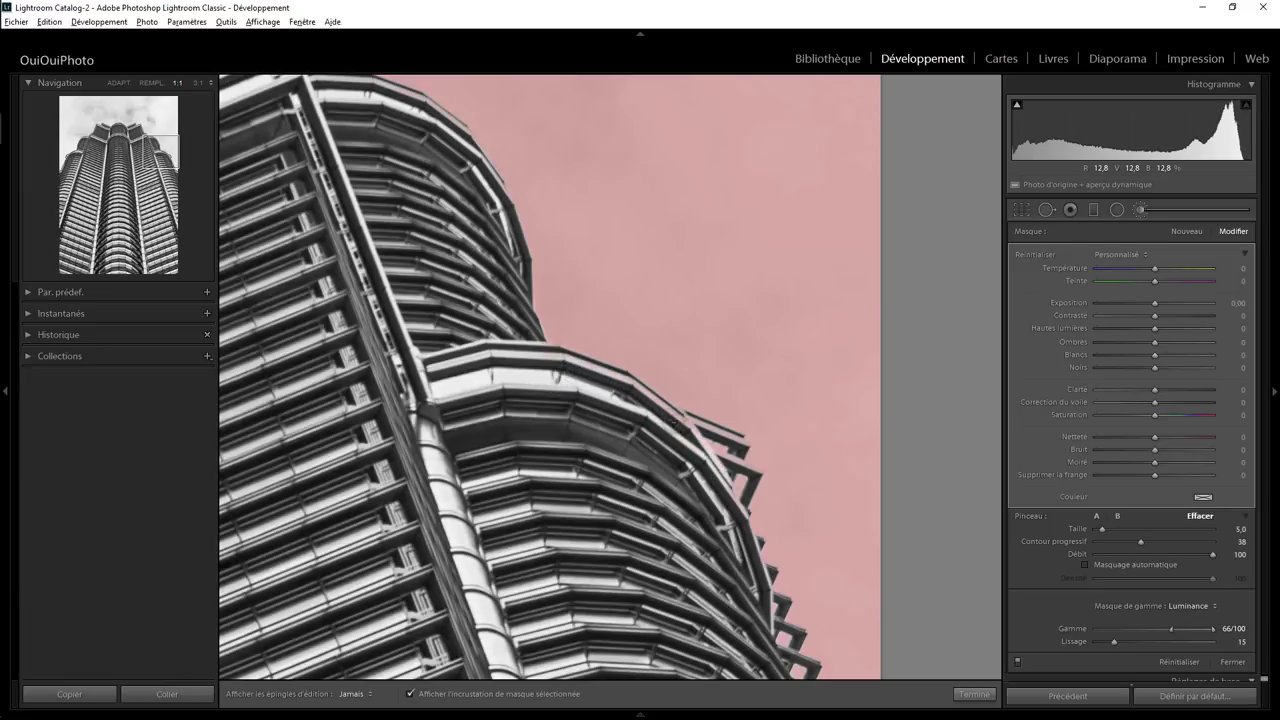
left_click_drag(677, 421, 634, 384)
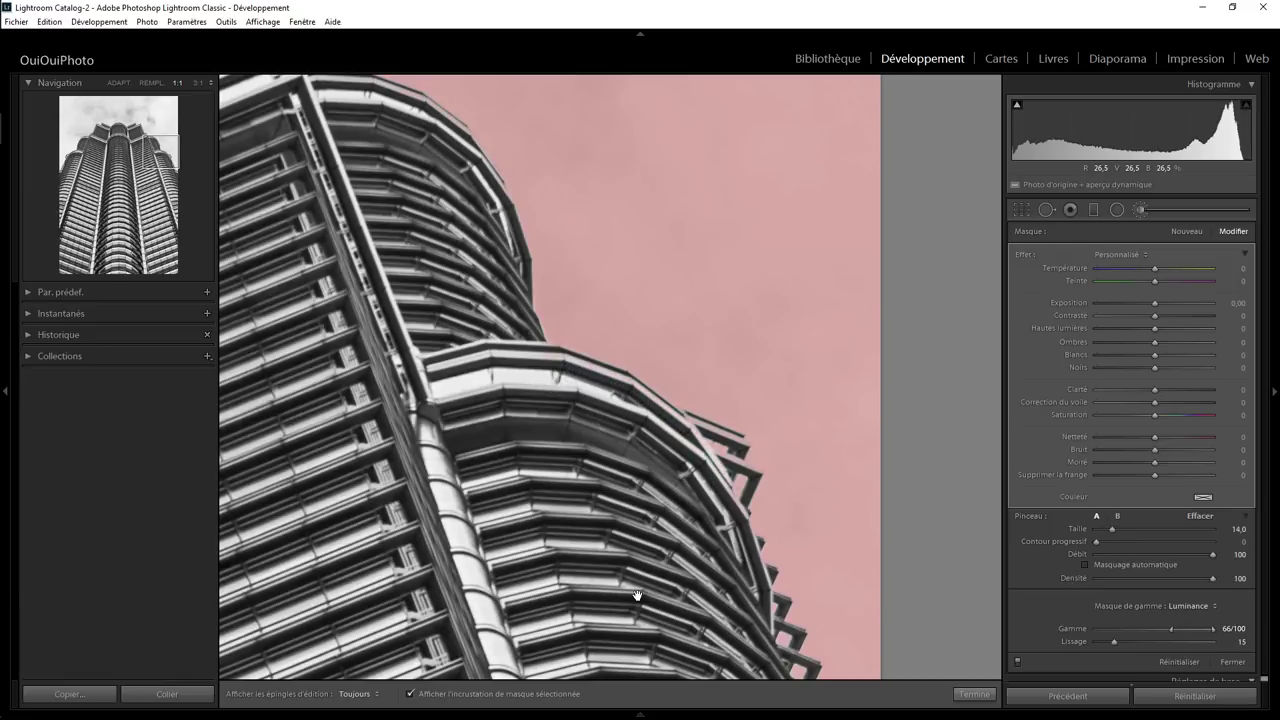
Step: Erase the sky mask's spill from the tower's central dome and the roof edge just left of it
left_click_drag(640, 580, 571, 366)
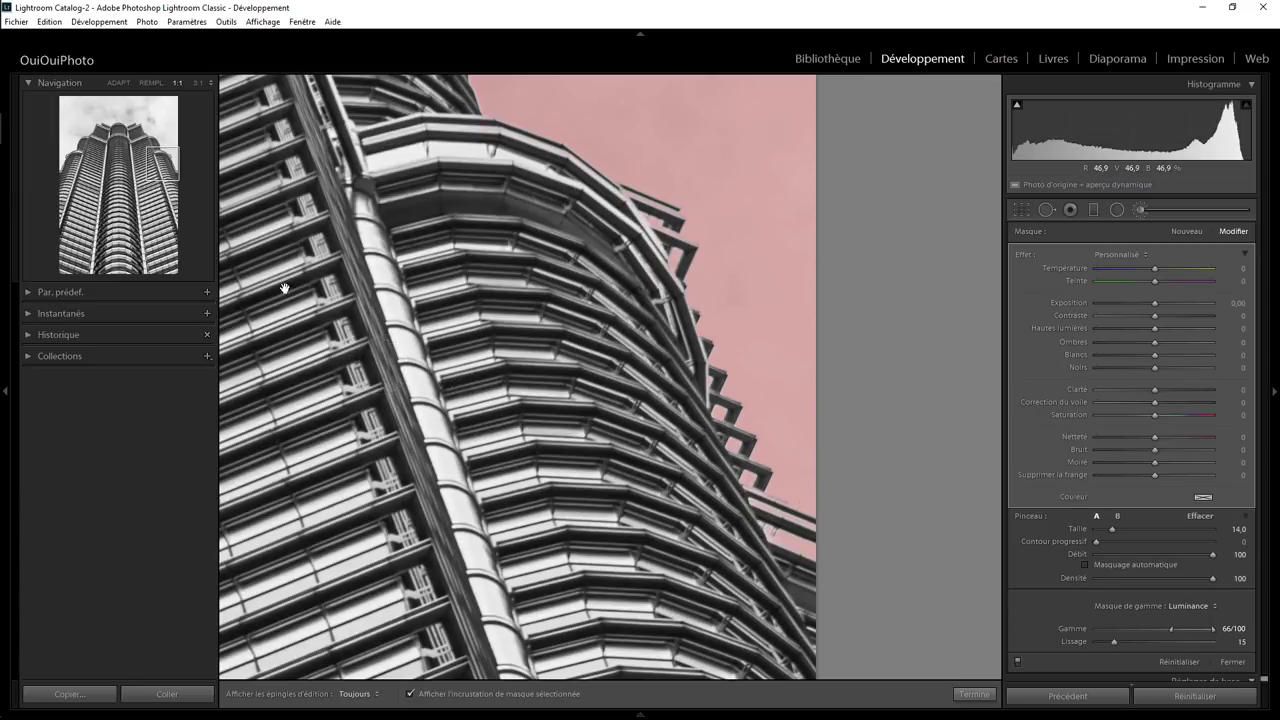
left_click_drag(380, 365, 708, 530)
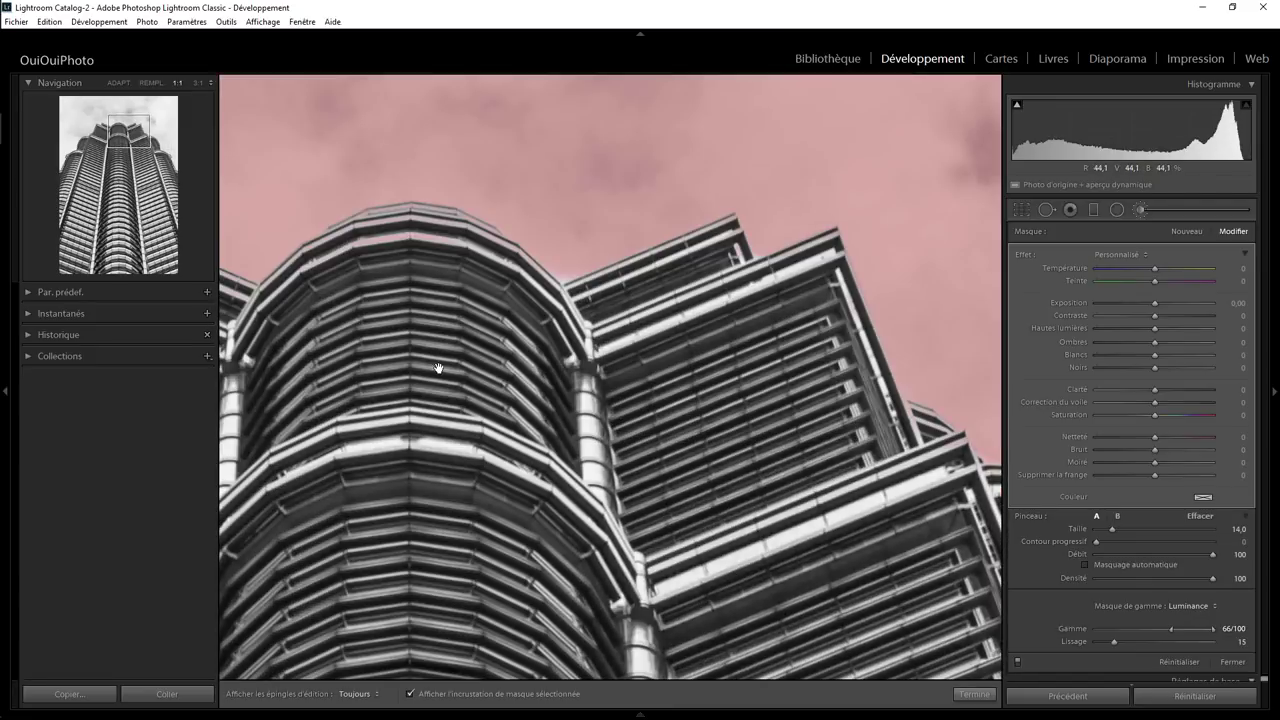
left_click_drag(438, 368, 582, 352)
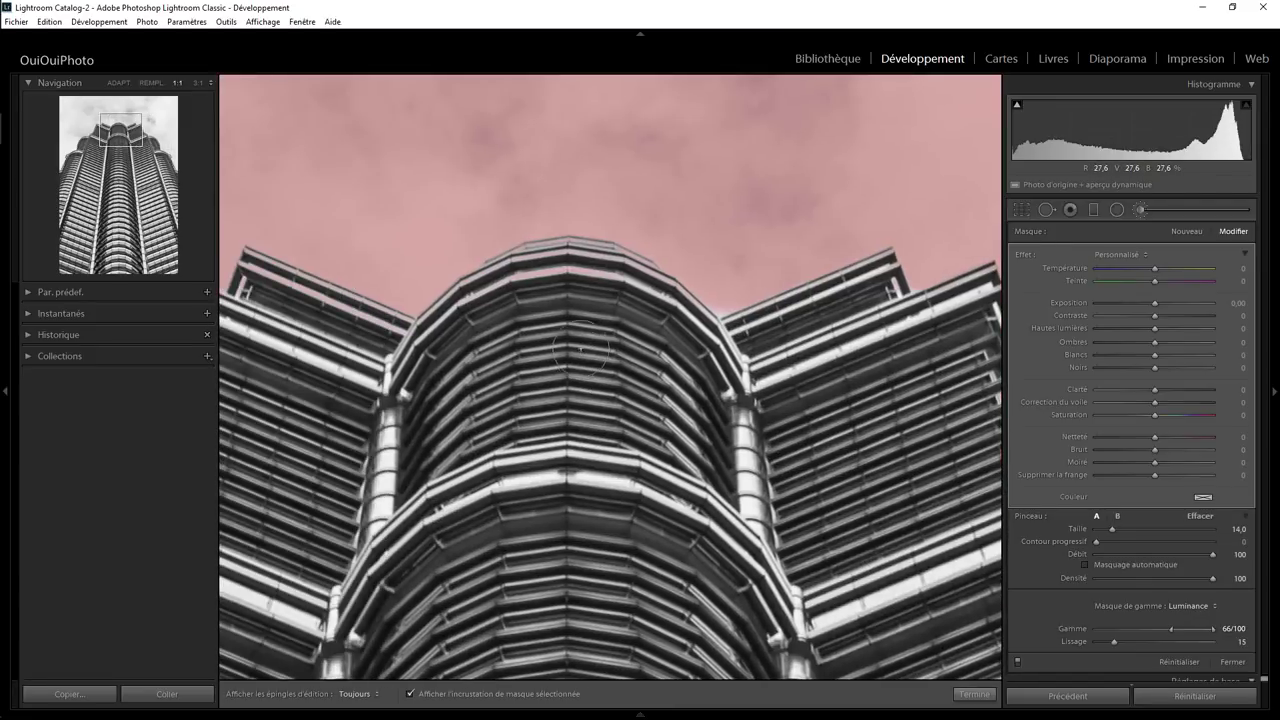
key("alt")
key("h")
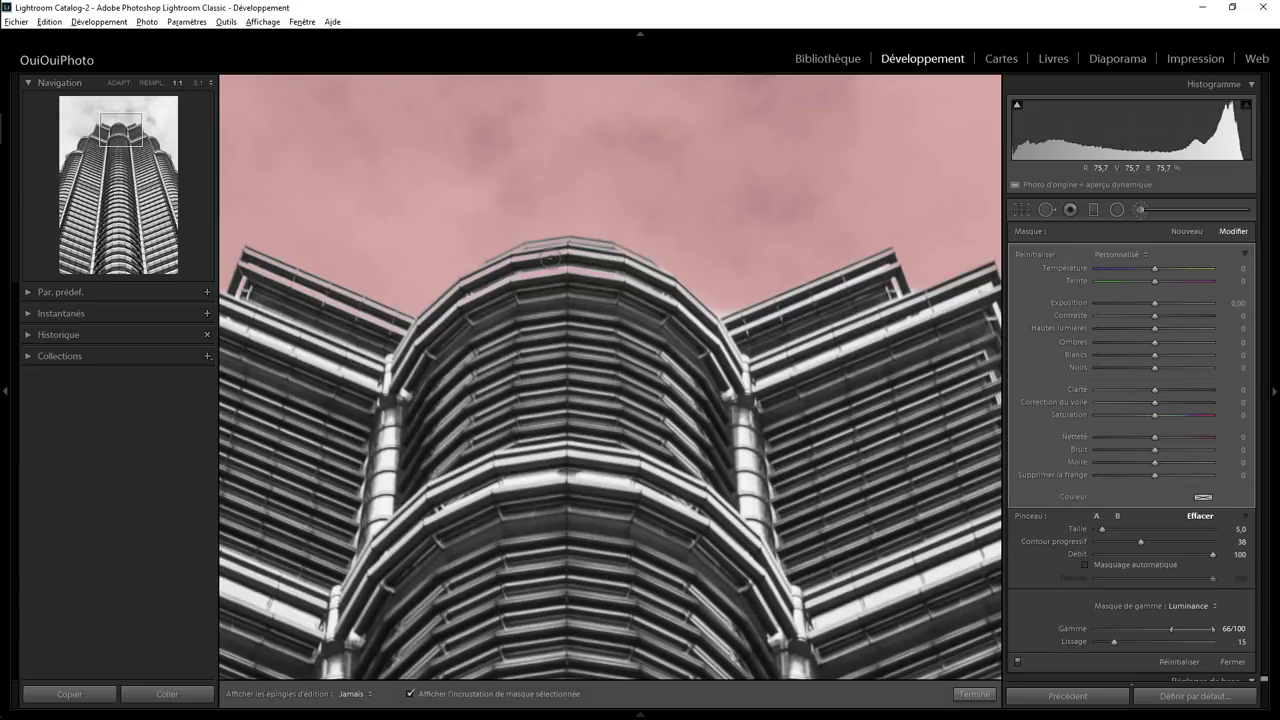
left_click_drag(549, 258, 424, 335)
mouse_move(594, 277)
left_mouse_down()
mouse_move(632, 289)
mouse_move(600, 243)
mouse_move(513, 262)
mouse_move(456, 325)
mouse_move(379, 325)
mouse_move(250, 267)
left_mouse_up()
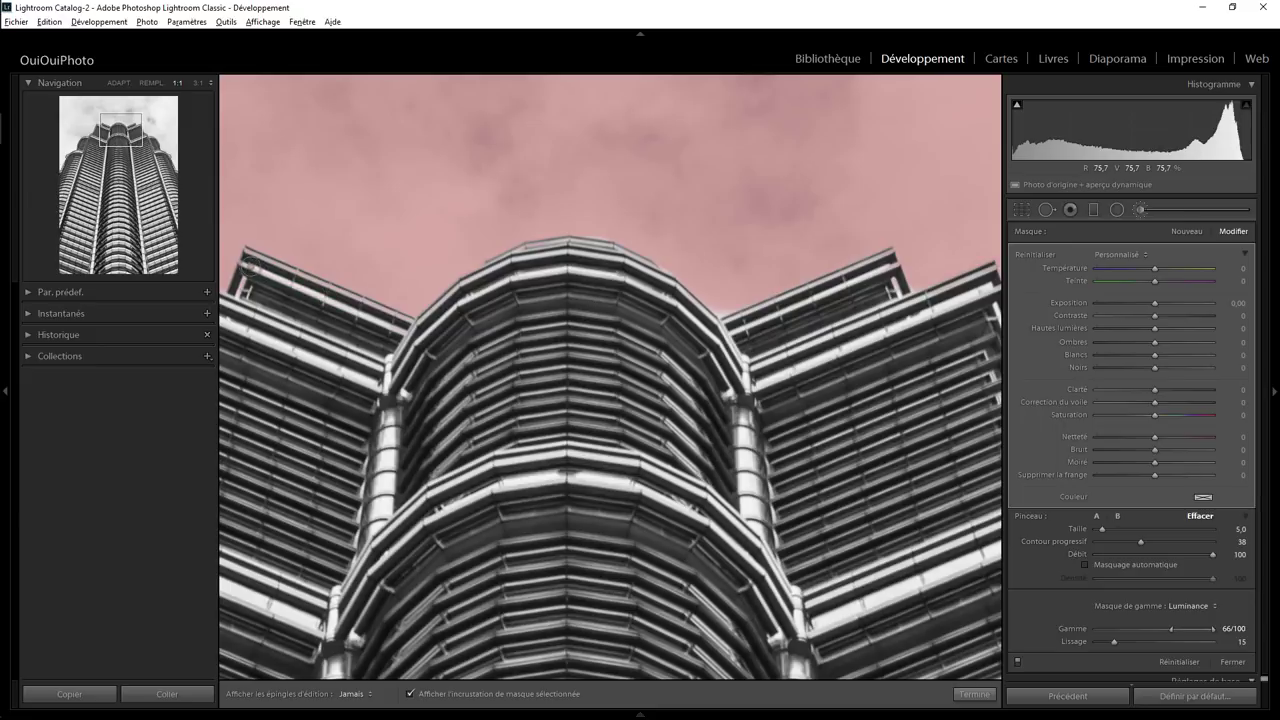
mouse_move(366, 318)
left_mouse_down()
mouse_move(396, 322)
mouse_move(264, 267)
left_mouse_up()
Step: Erase the sky mask's spill from the roof blocks and rounded section on the tower's left shoulder
mouse_move(330, 445)
left_mouse_down()
mouse_move(760, 370)
mouse_move(768, 467)
left_mouse_up()
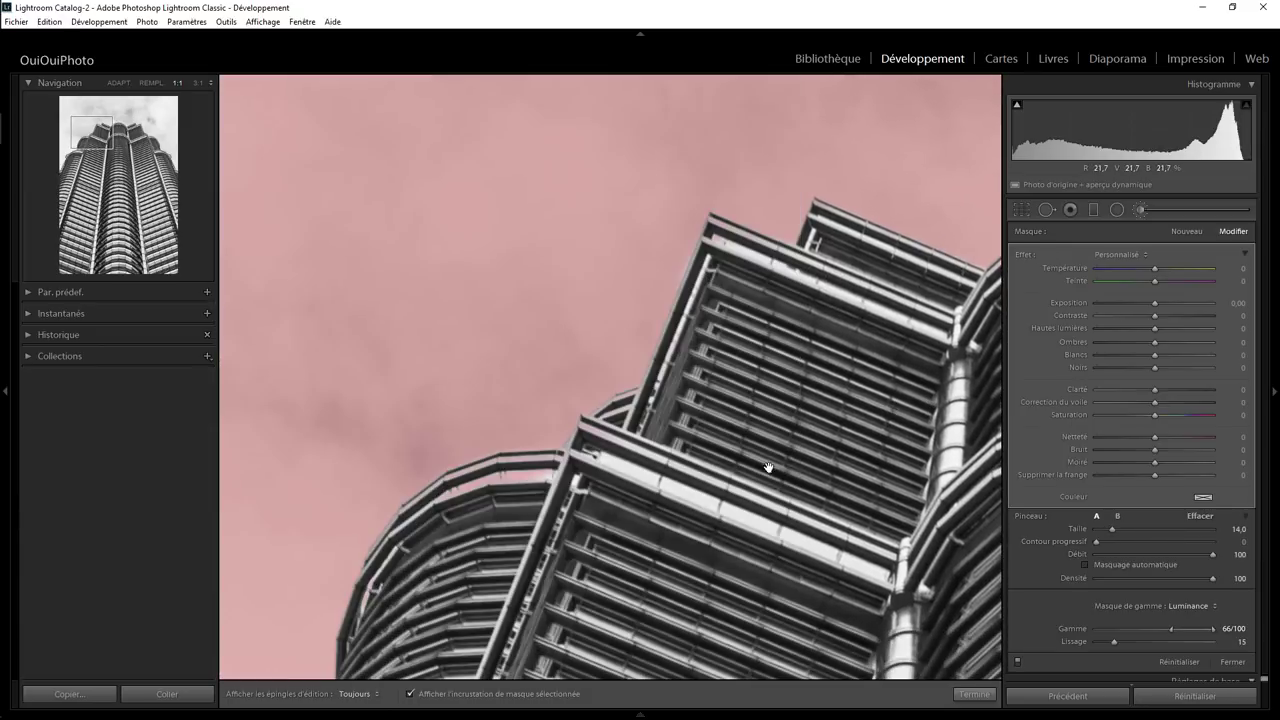
key("alt")
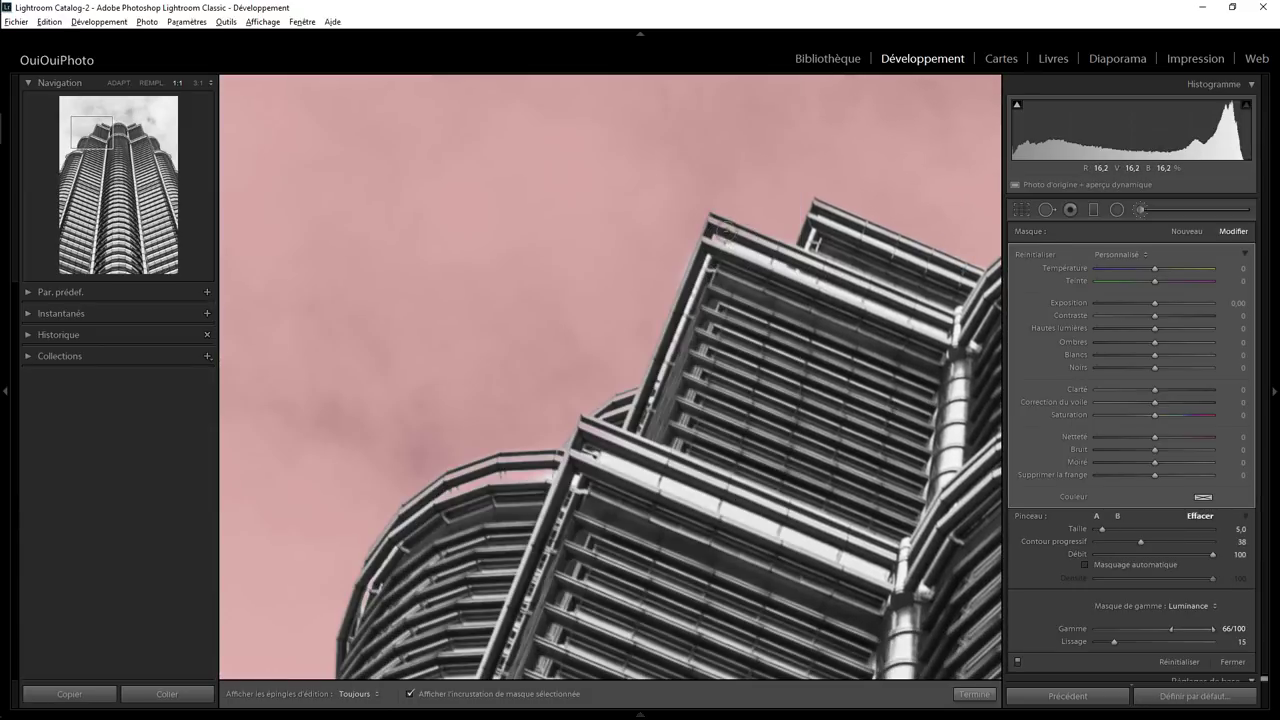
key("h")
mouse_move(596, 476)
left_mouse_down()
mouse_move(519, 470)
mouse_move(439, 503)
mouse_move(421, 528)
left_mouse_up()
left_click_drag(459, 486, 440, 525)
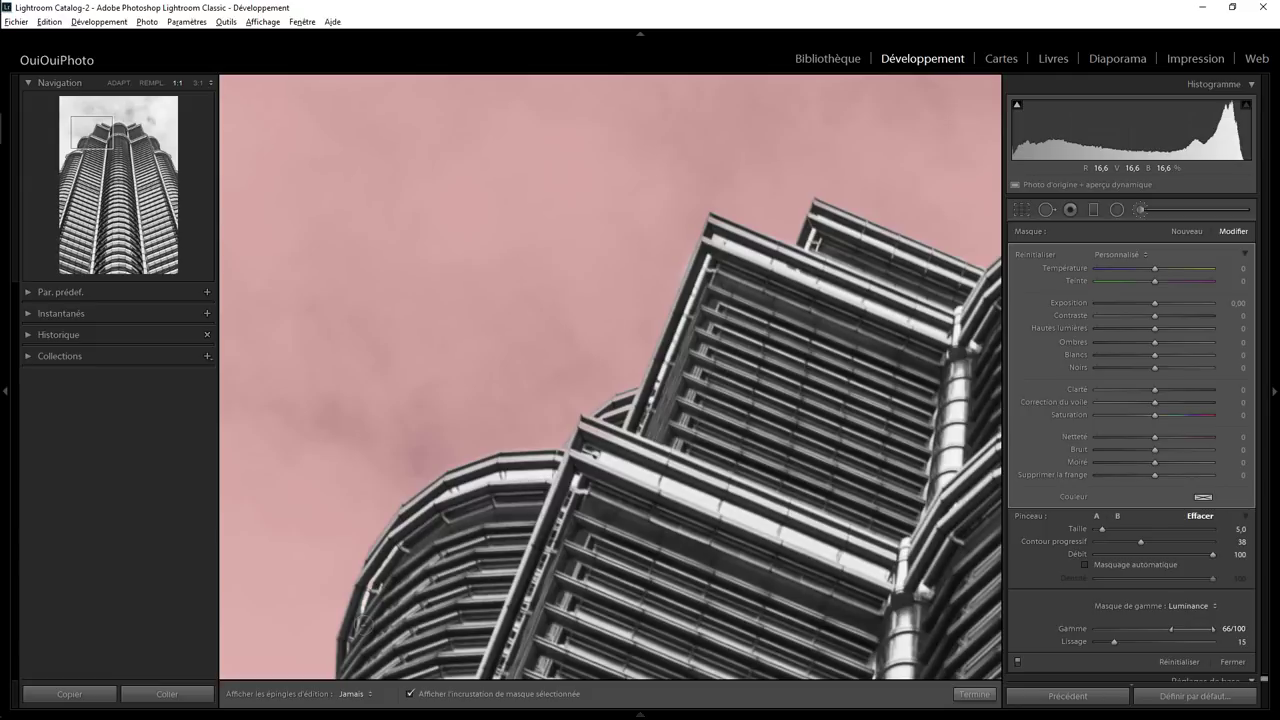
mouse_move(397, 578)
left_mouse_down()
mouse_move(484, 610)
mouse_move(602, 415)
mouse_move(622, 314)
mouse_move(563, 427)
mouse_move(525, 446)
mouse_move(628, 335)
mouse_move(598, 344)
mouse_move(557, 318)
mouse_move(503, 352)
left_mouse_up()
left_click_drag(460, 500, 608, 277)
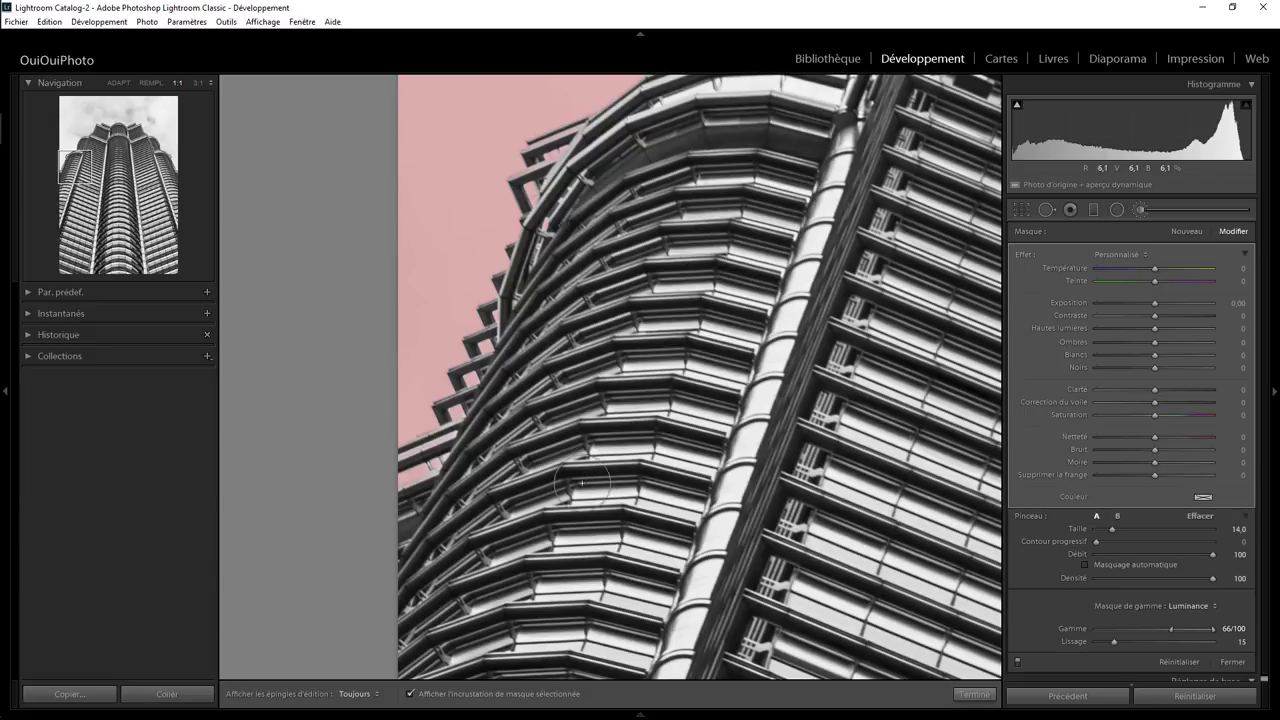
Step: Fit the whole photo in view to check the sky mask, and finish the brush editing
left_click(122, 85)
left_click(151, 83)
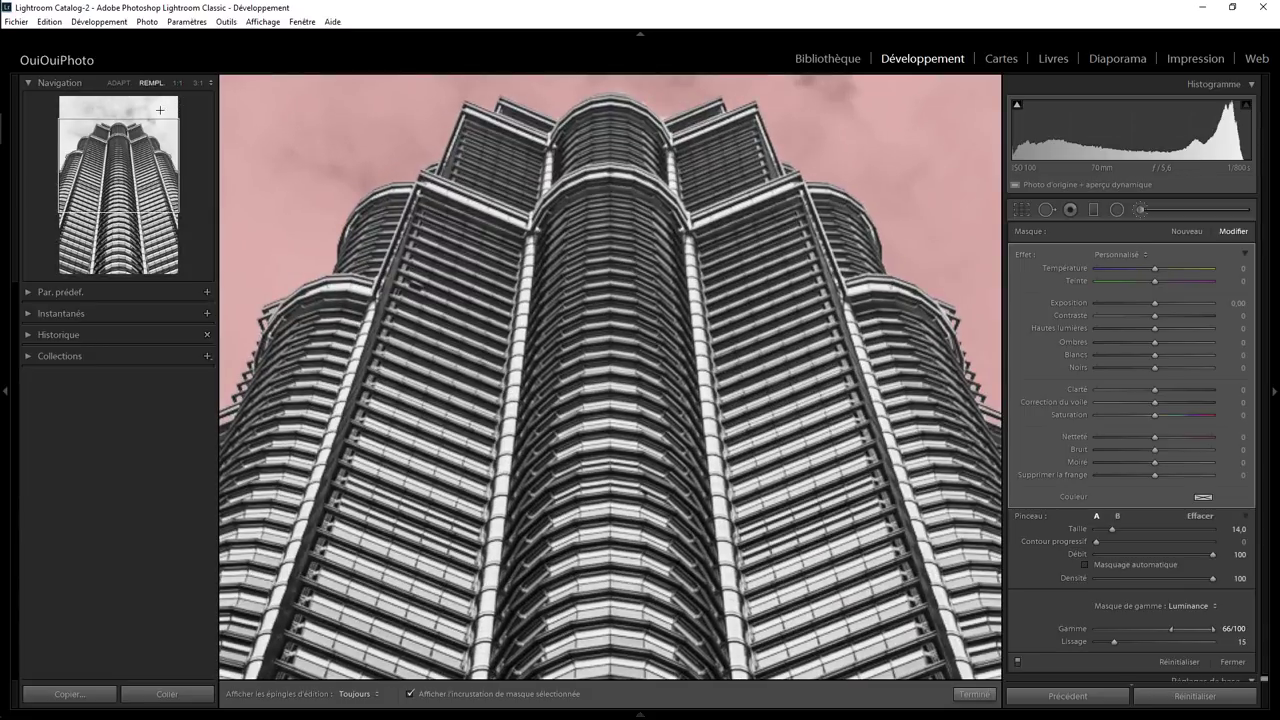
left_click(118, 85)
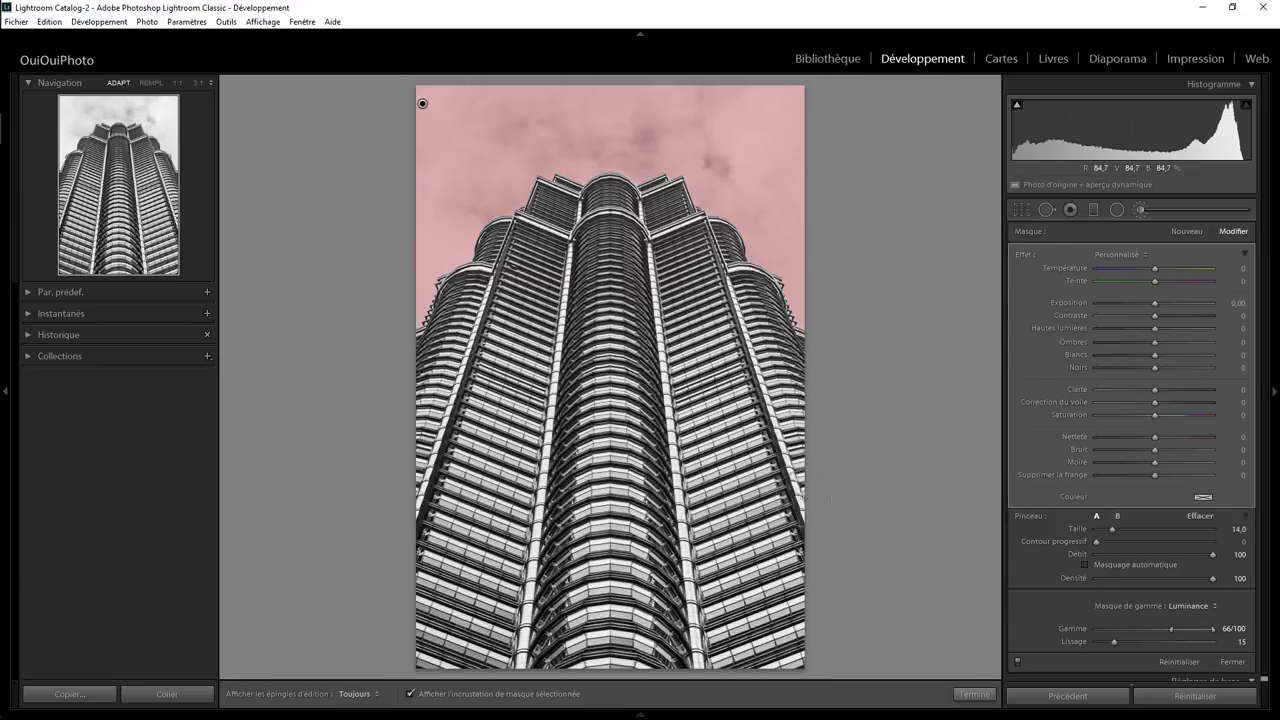
left_click(975, 694)
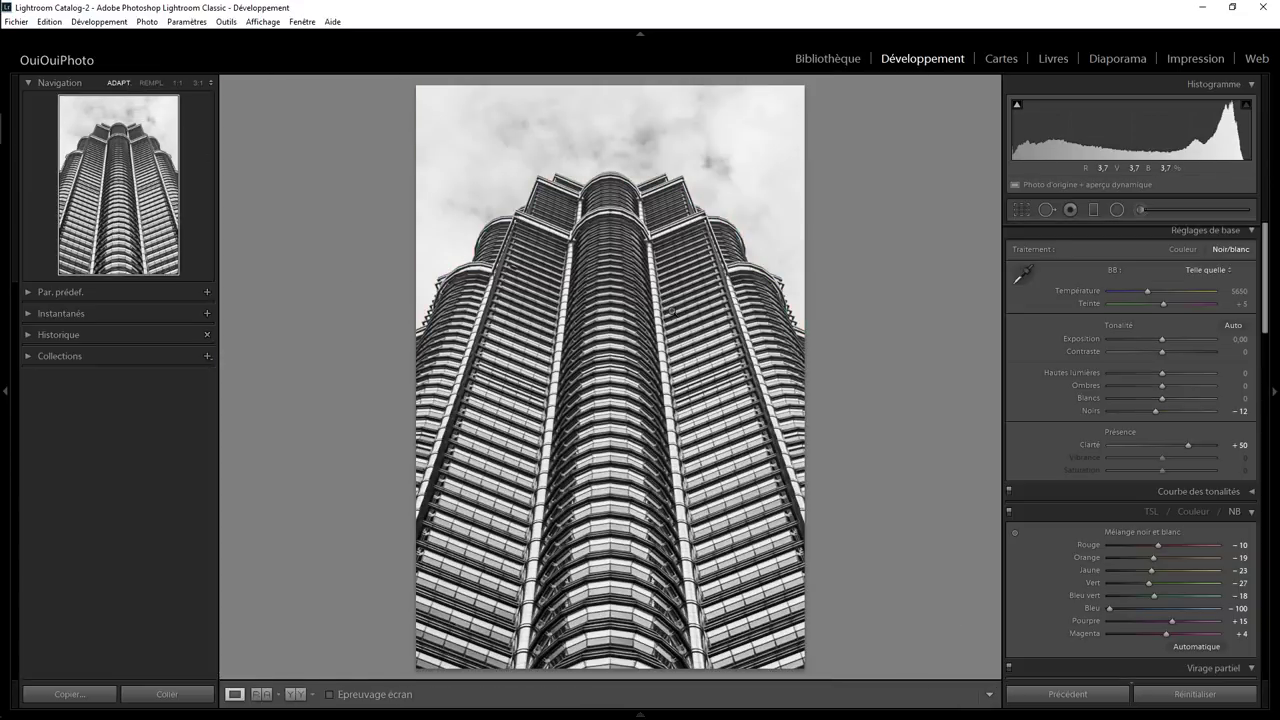
Step: Reopen the existing sky brush mask for editing and hide its red overlay
left_click(1139, 209)
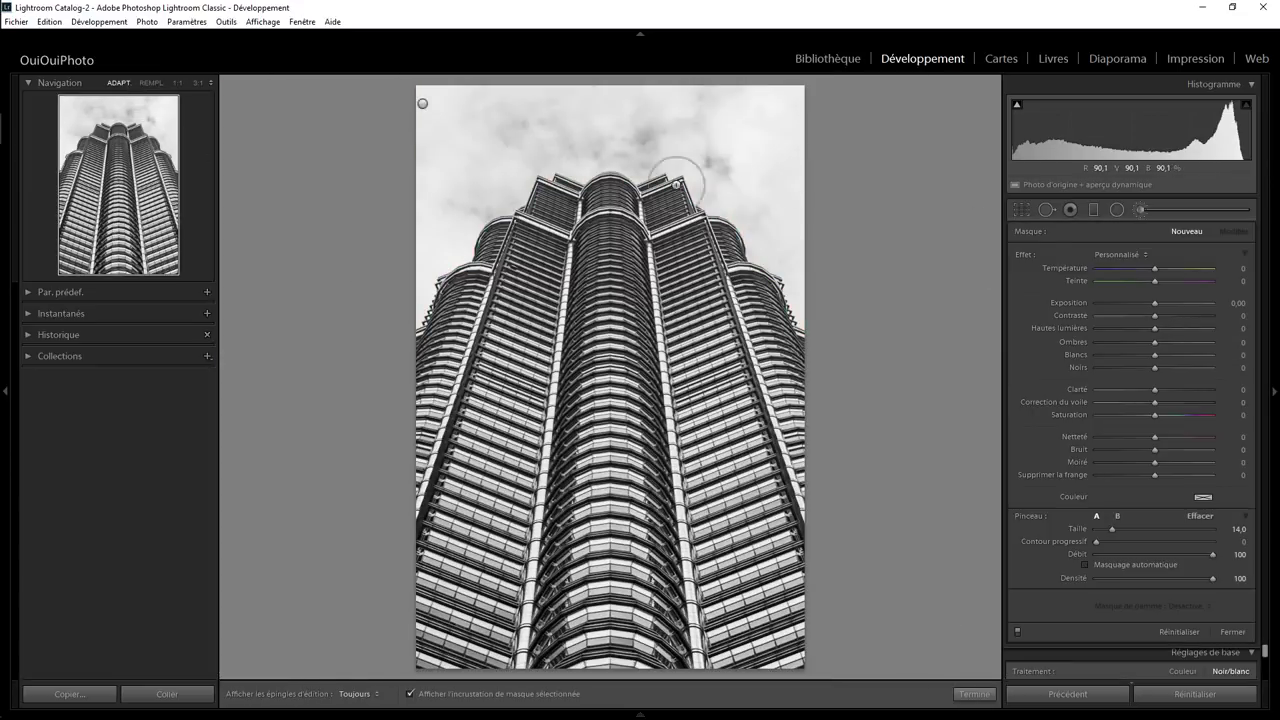
left_click(423, 105)
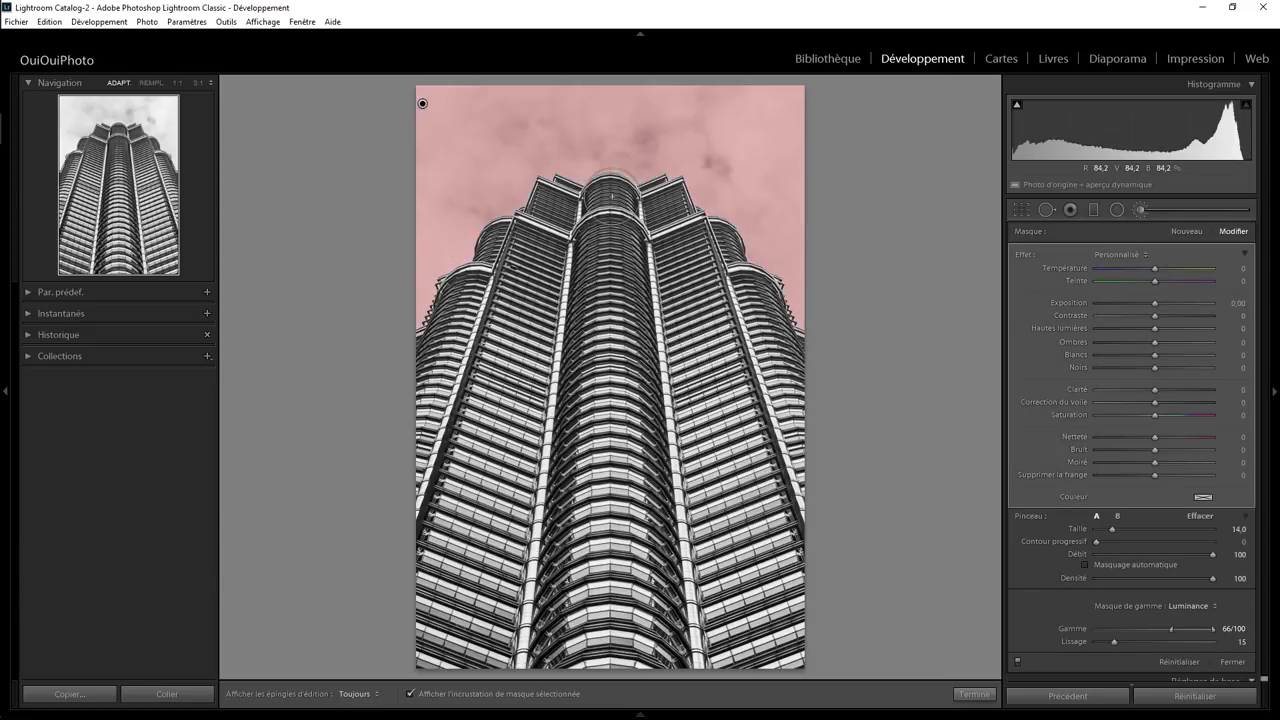
key("o")
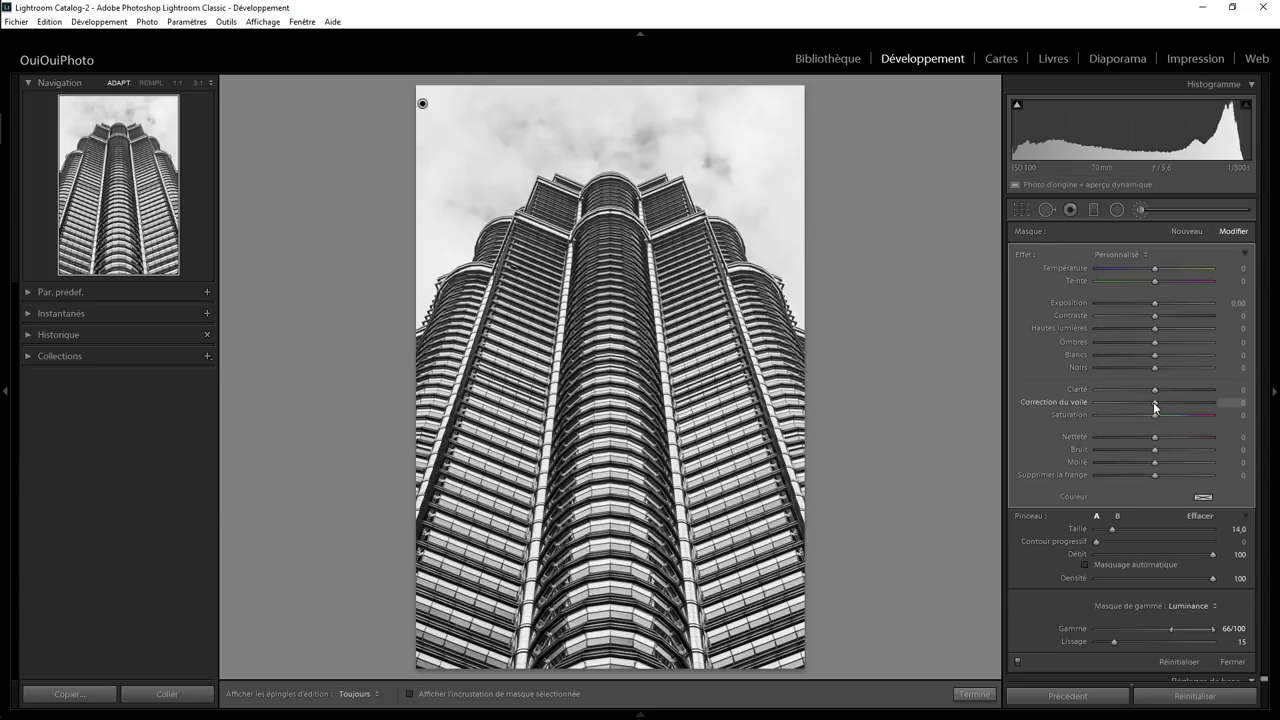
Step: Set the sky mask's Dehaze to 43, Clarity to 39 and Blacks to -62, and finish the brush adjustment
left_click_drag(1155, 404, 1187, 386)
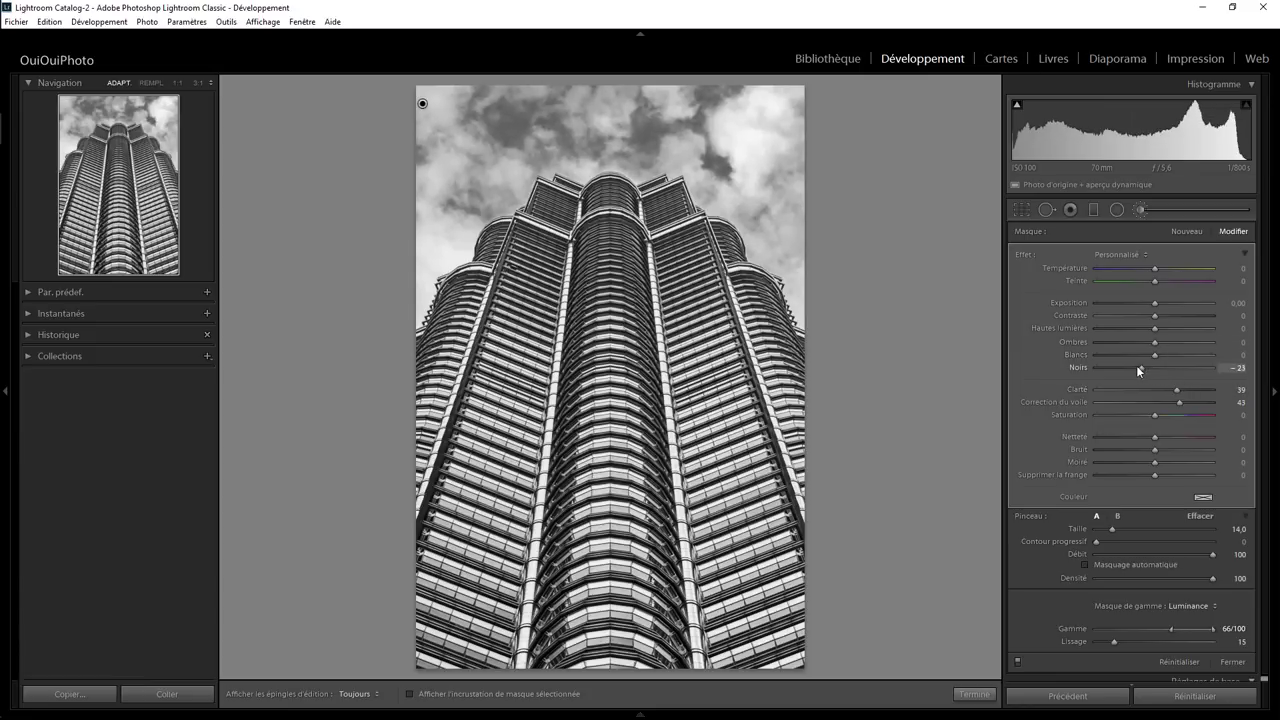
left_click_drag(1136, 365, 1128, 366)
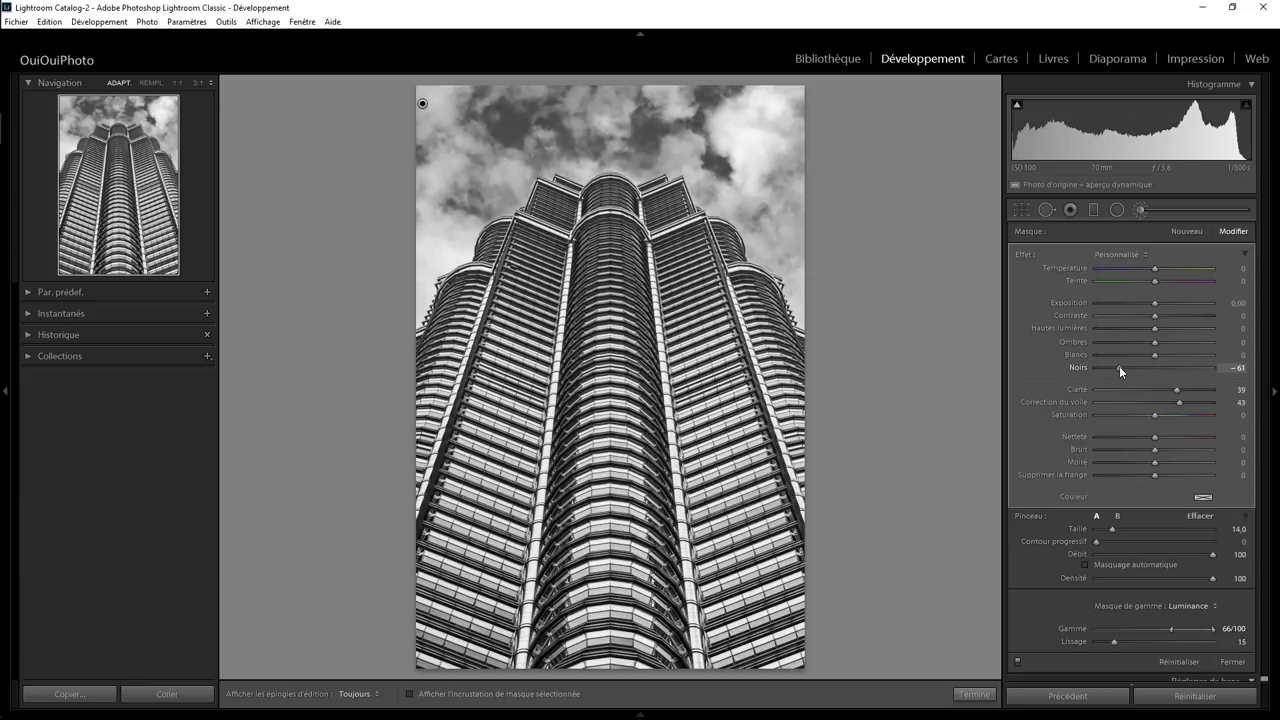
left_click_drag(1119, 366, 1118, 367)
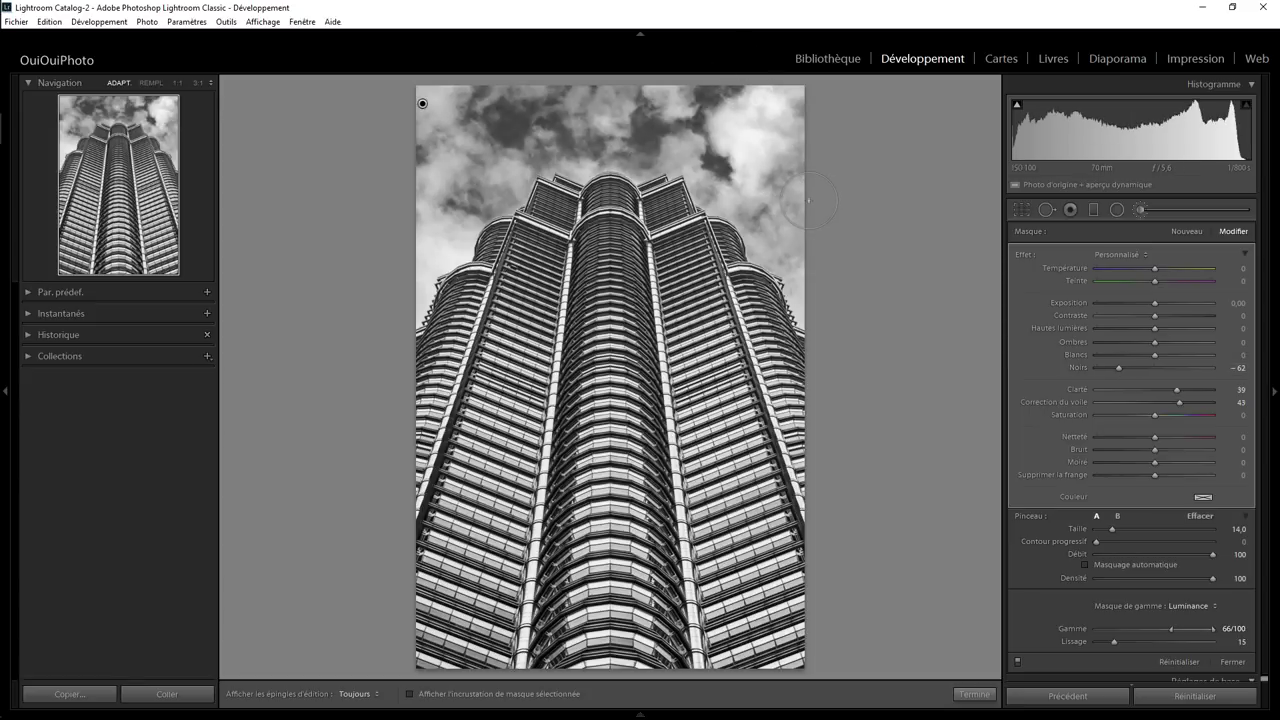
left_click(974, 693)
Step: Add a dark post-crop vignette with an amount of -16, keeping the highlight priority style
left_click_drag(1265, 319, 1265, 545)
scroll(1179, 576, "down", 5)
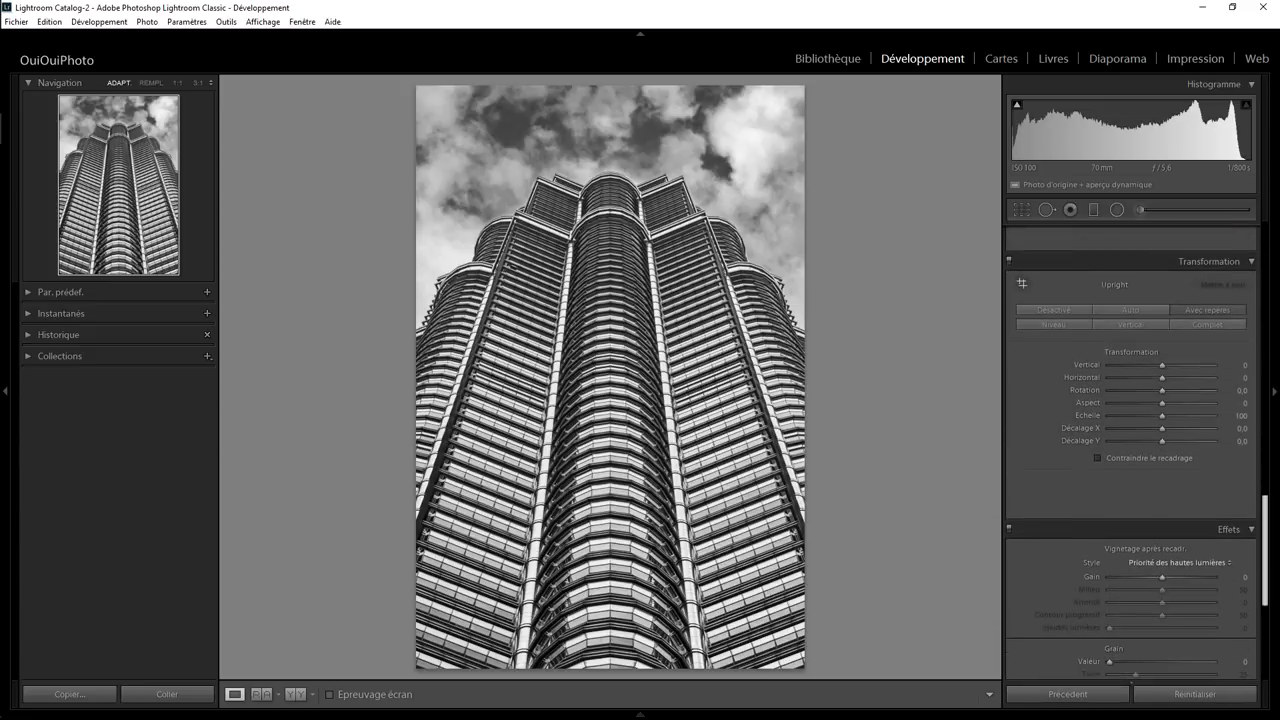
left_click_drag(1161, 577, 1152, 577)
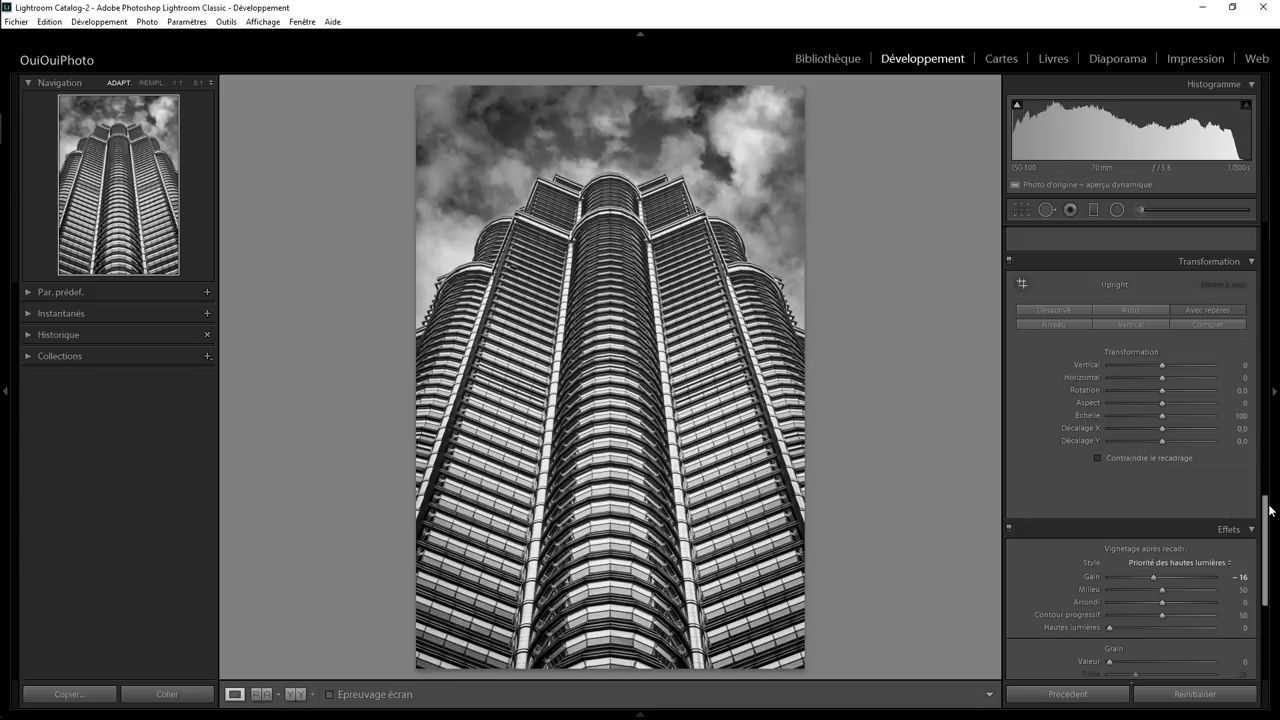
Step: Raise the whole photo's basic Contrast to +32
scroll(1276, 425, "up", 3)
scroll(1276, 425, "up", 5)
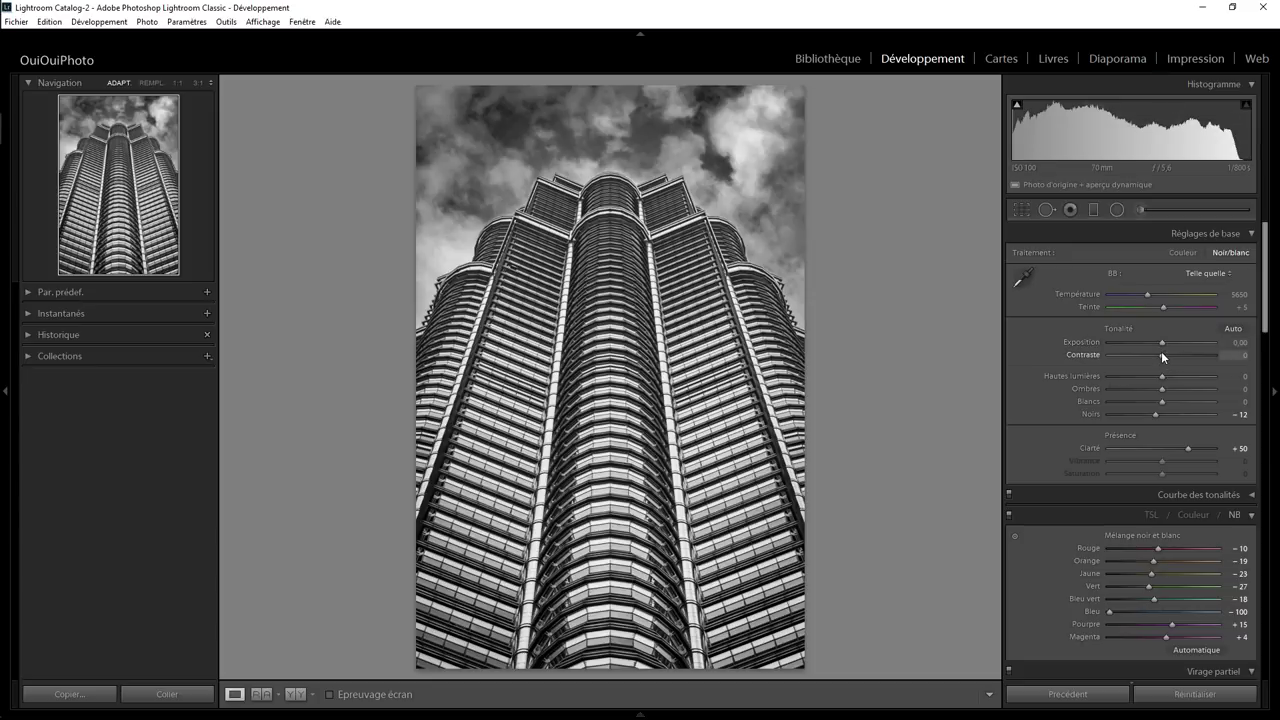
left_click_drag(1161, 353, 1178, 354)
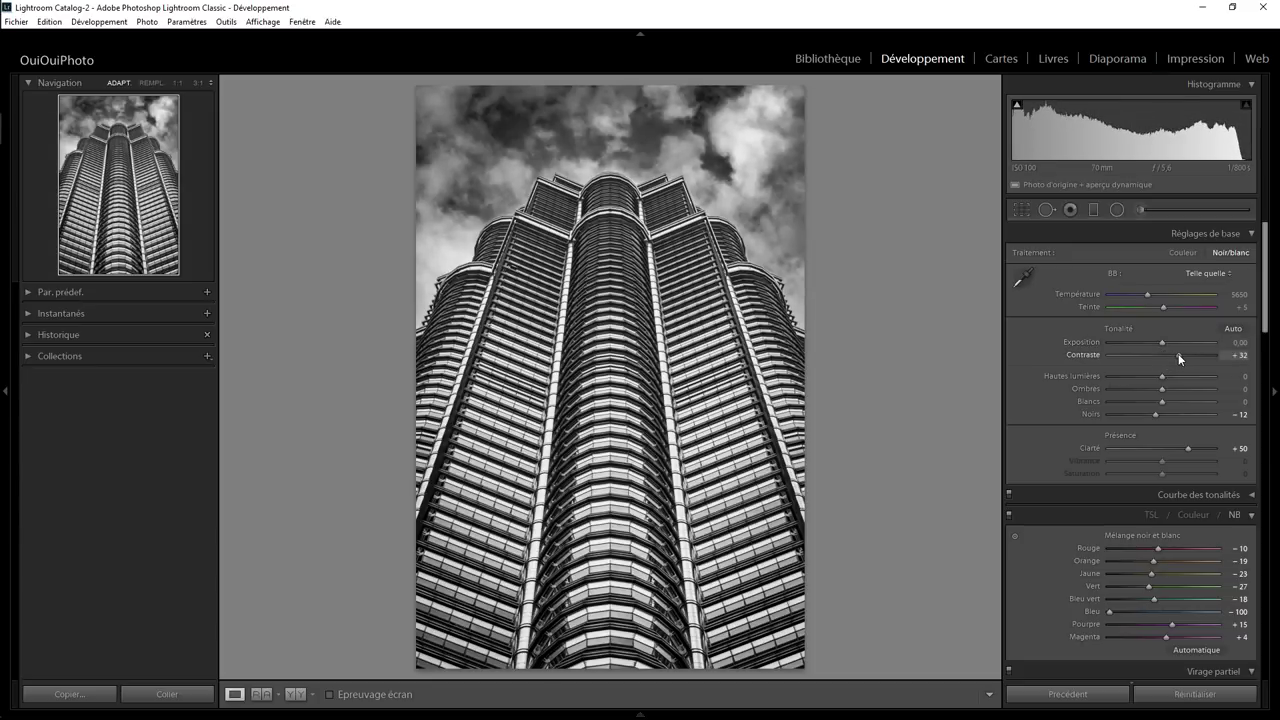